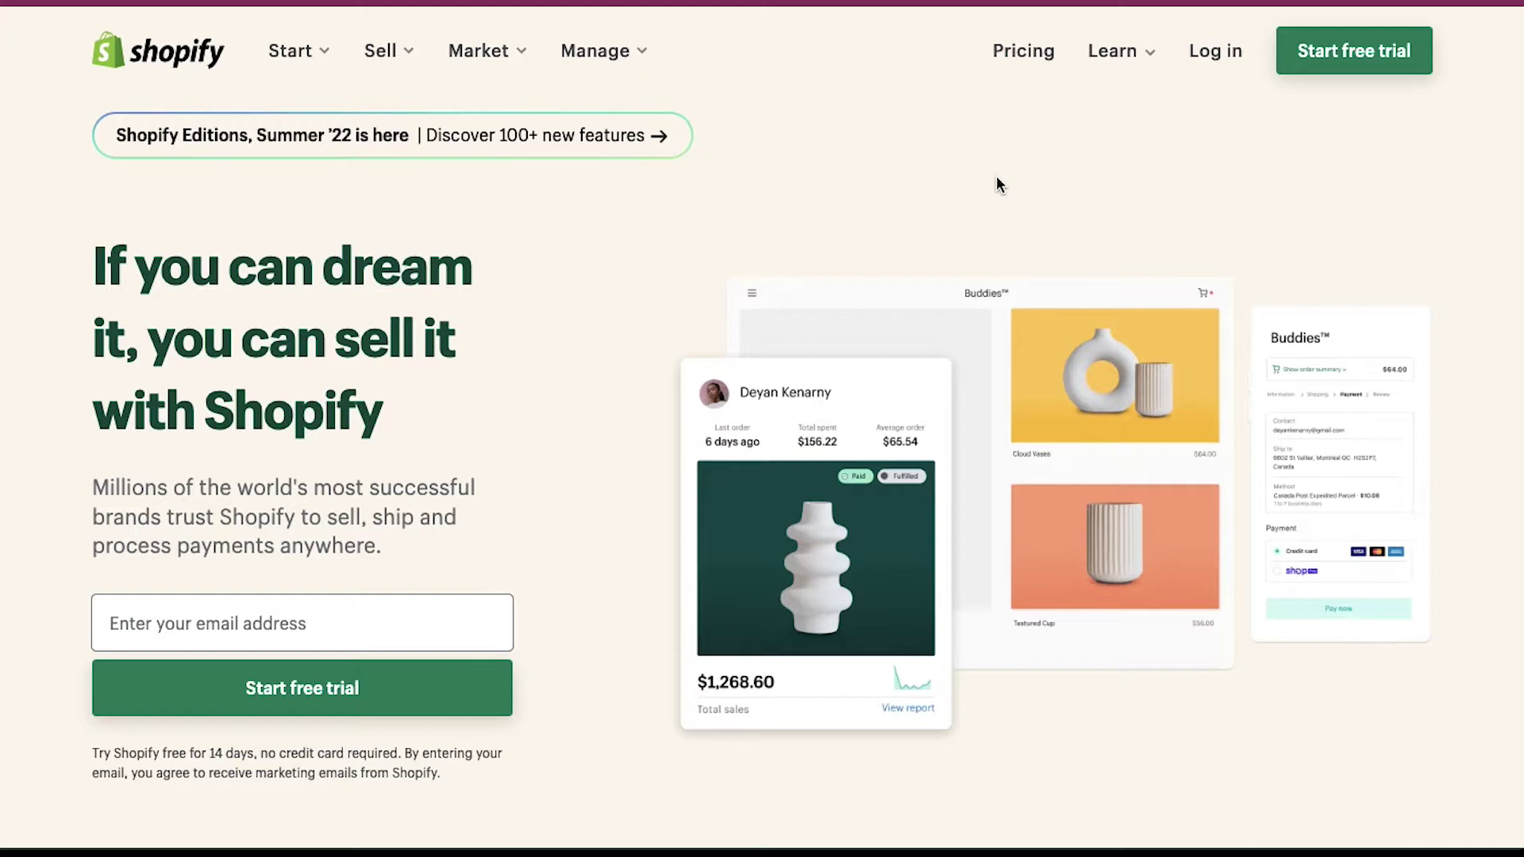
- Start the Shopify free trial signup from the homepage
click(1357, 62)
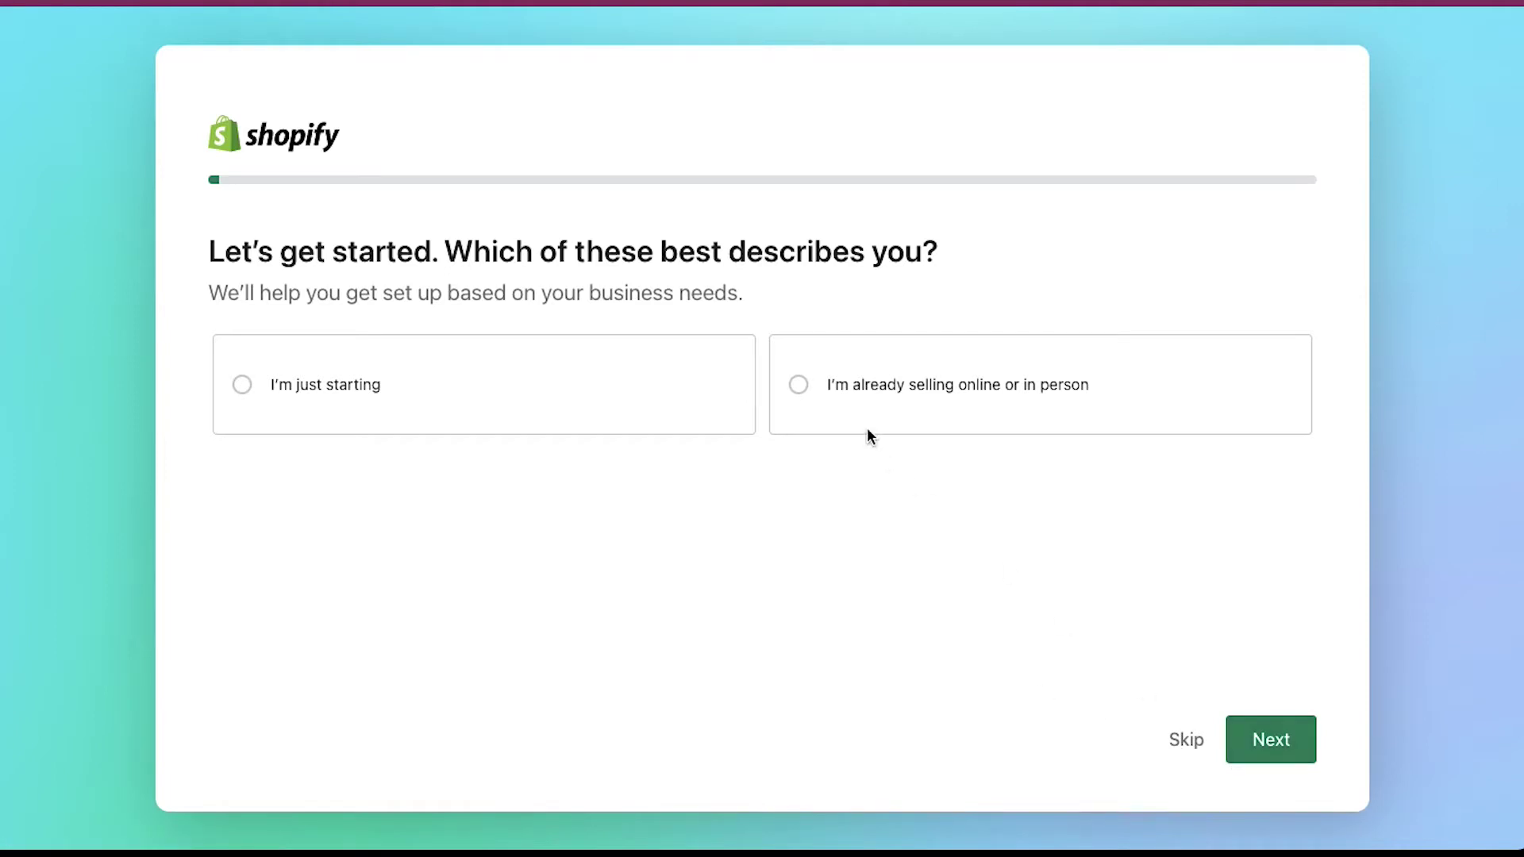
- Answer onboarding as just starting, selling on online marketplaces Google, Amazon and eBay
click(396, 408)
click(1283, 744)
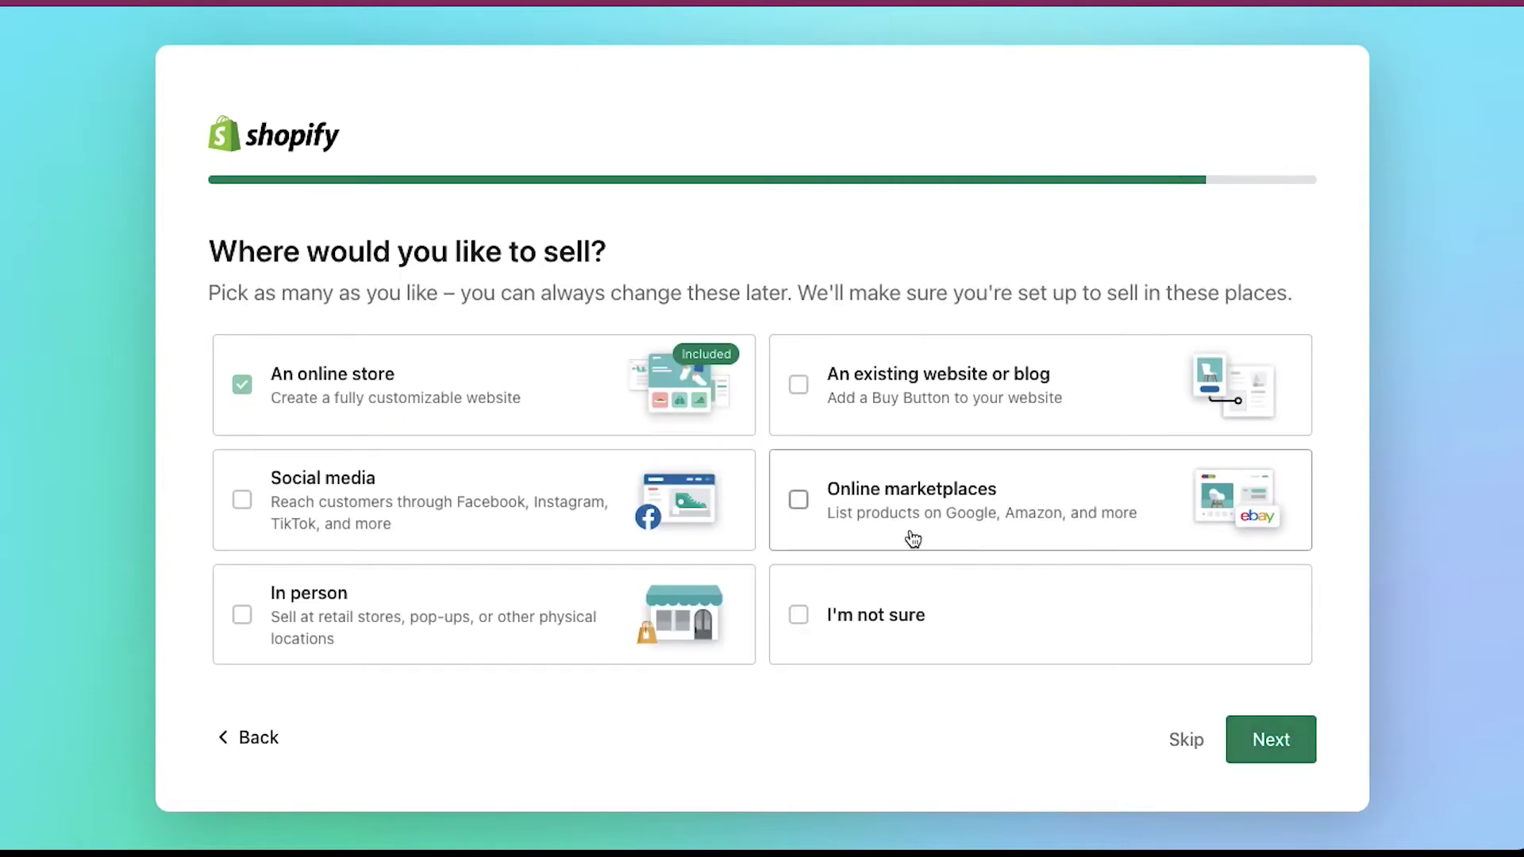
click(903, 508)
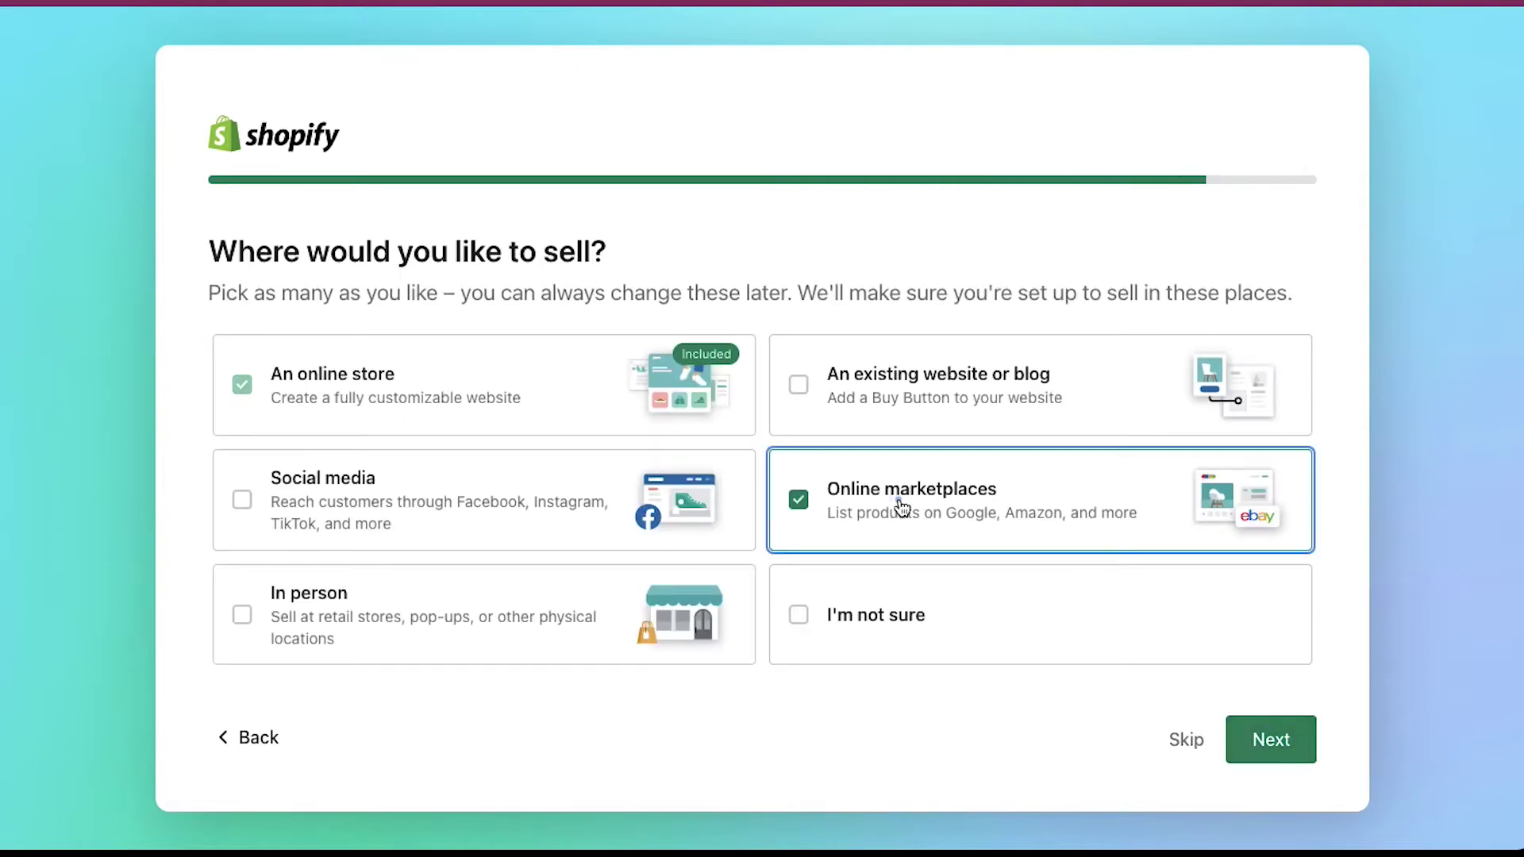
click(1273, 745)
click(453, 384)
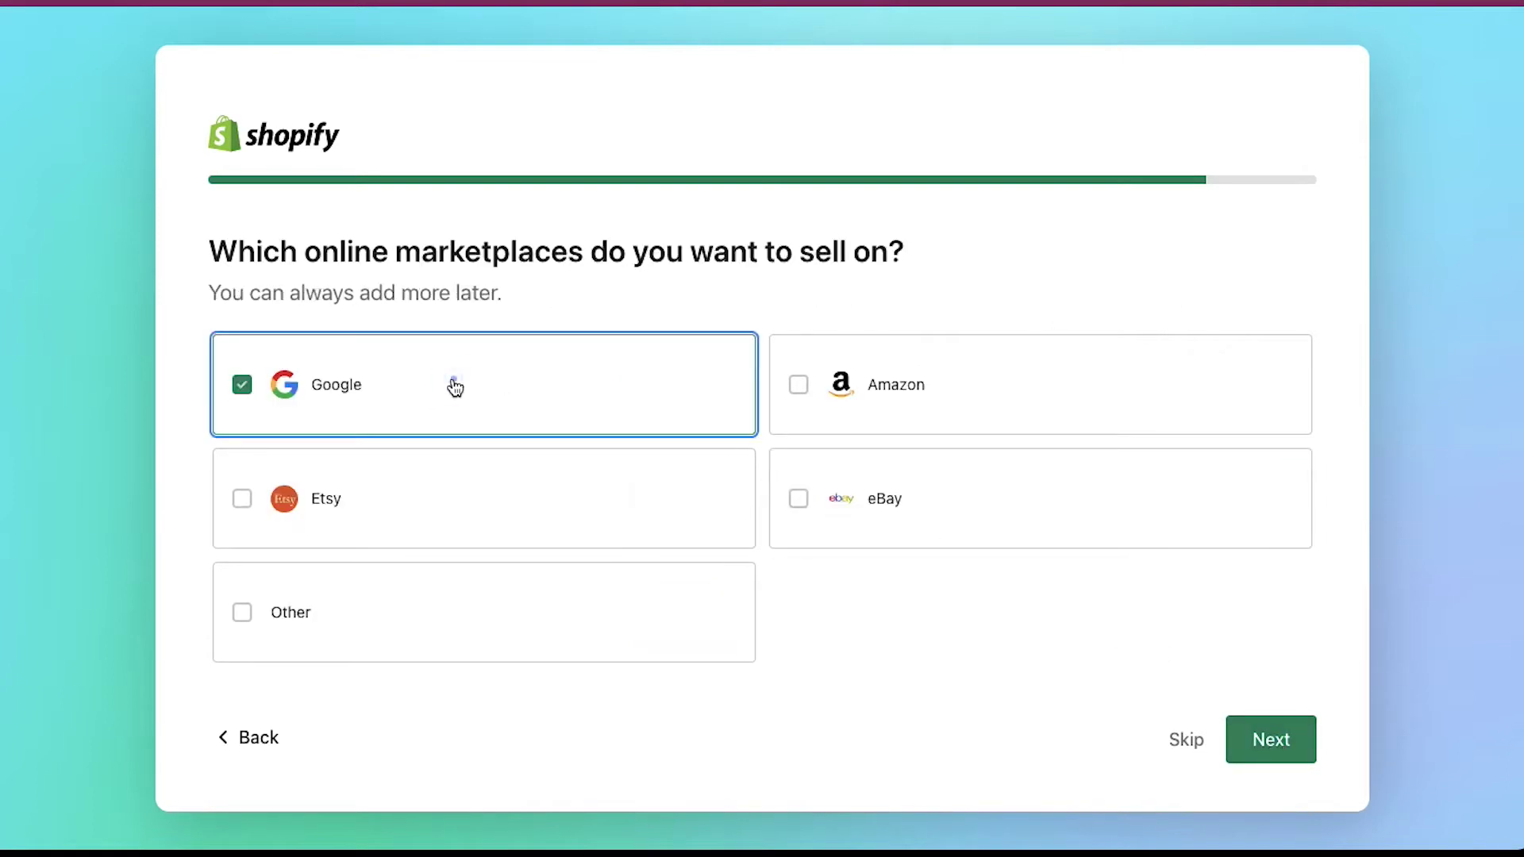
click(823, 423)
click(844, 500)
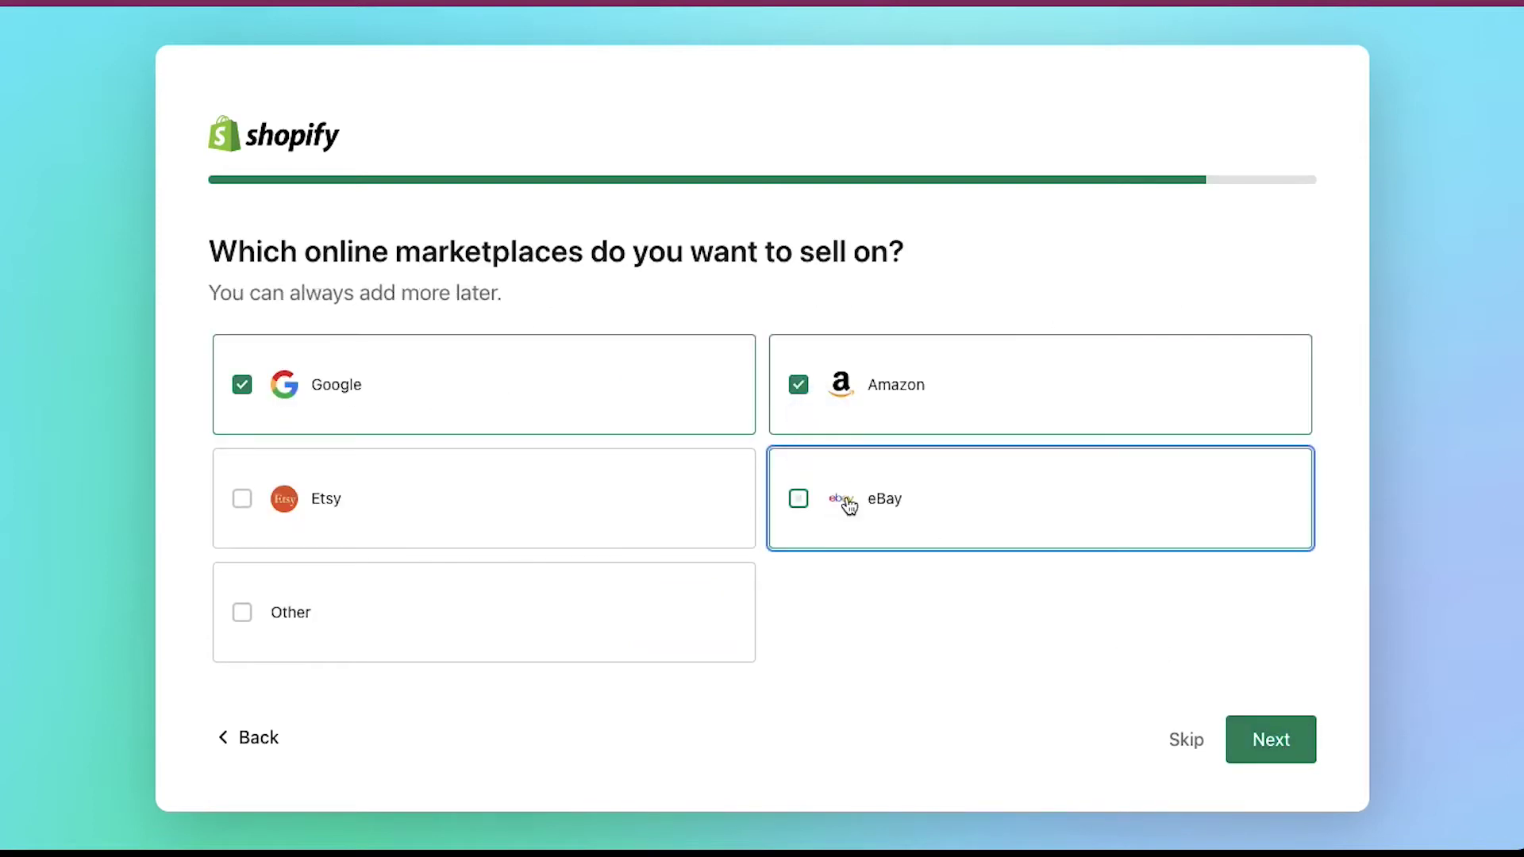
click(1244, 743)
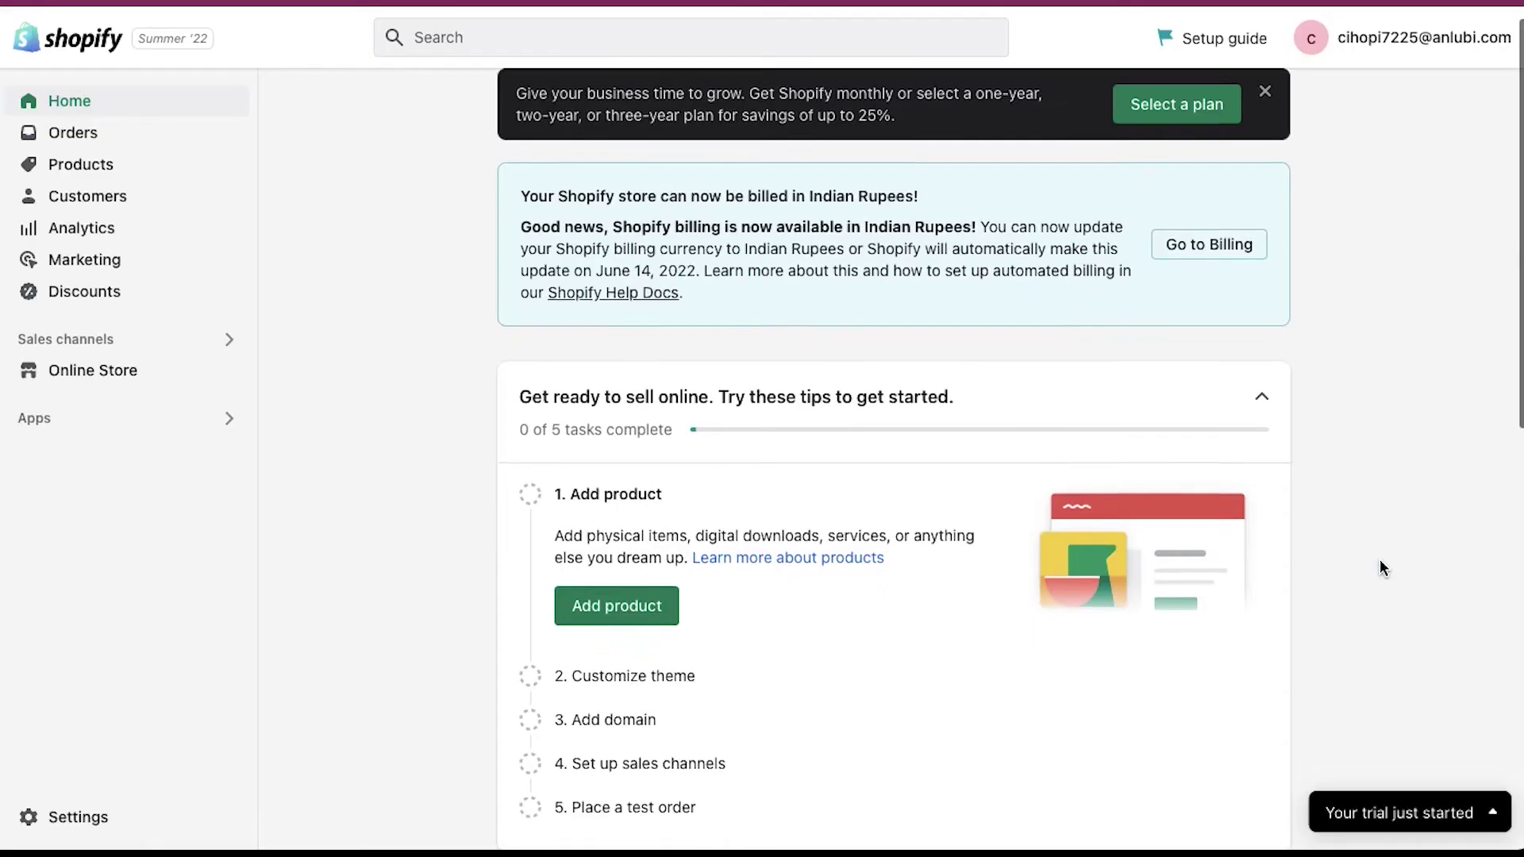
scroll(1380, 559, down, 5)
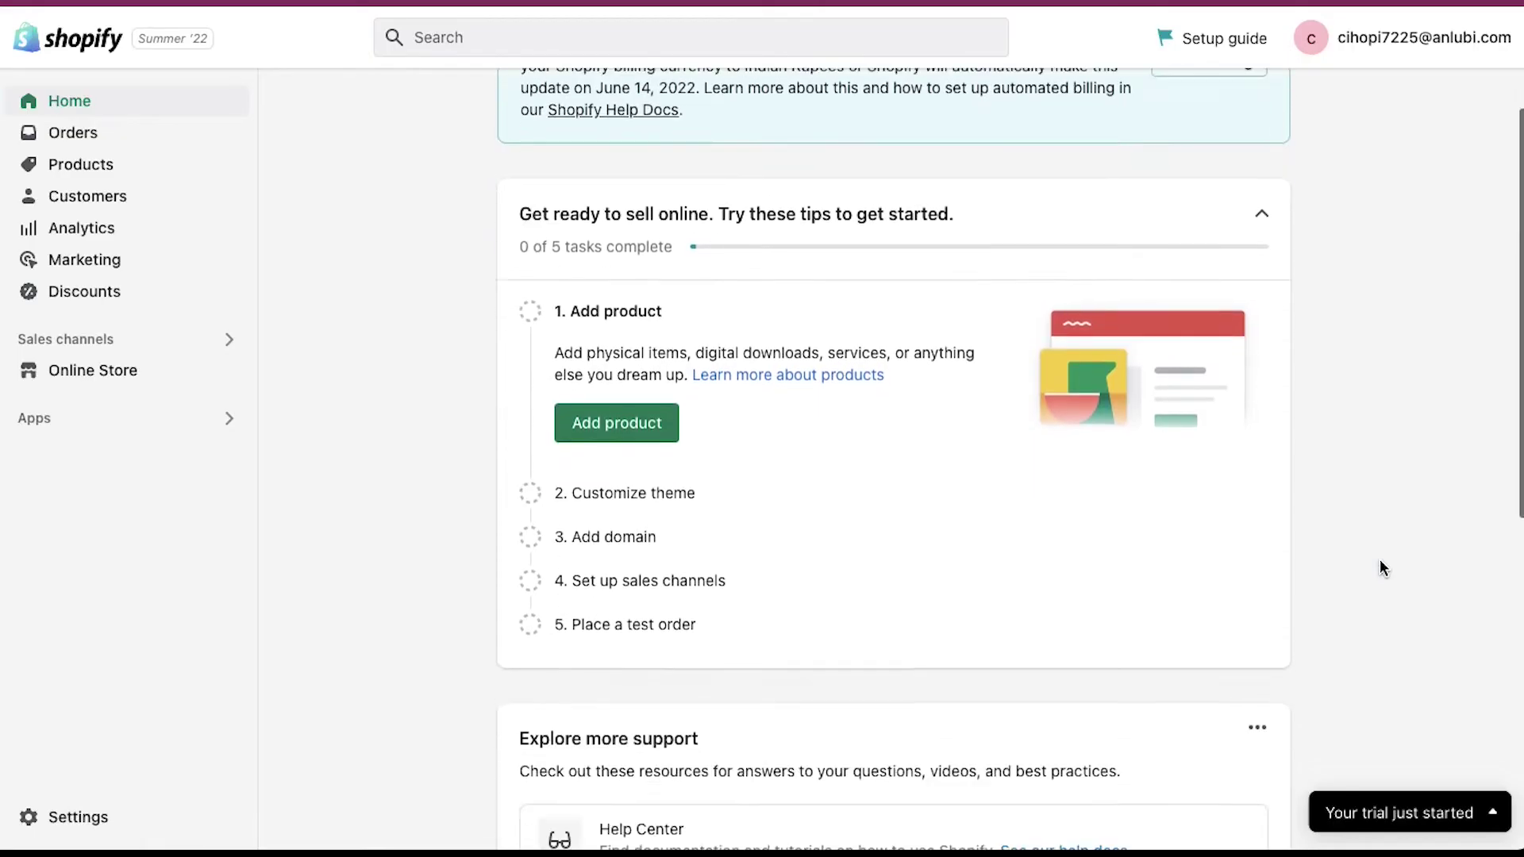
scroll(1380, 561, down, 6)
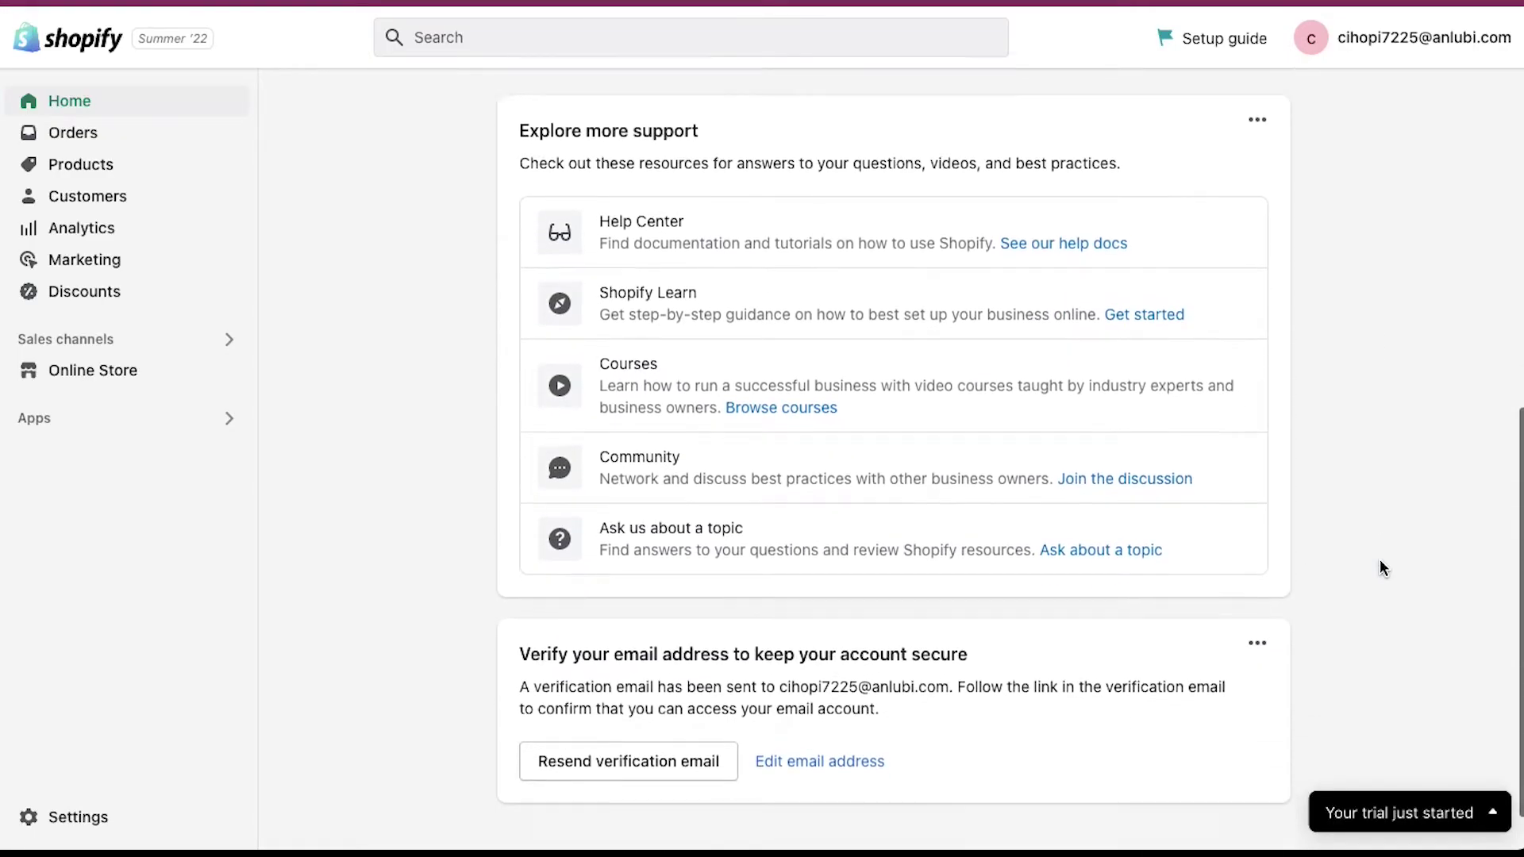
scroll(1380, 561, up, 10)
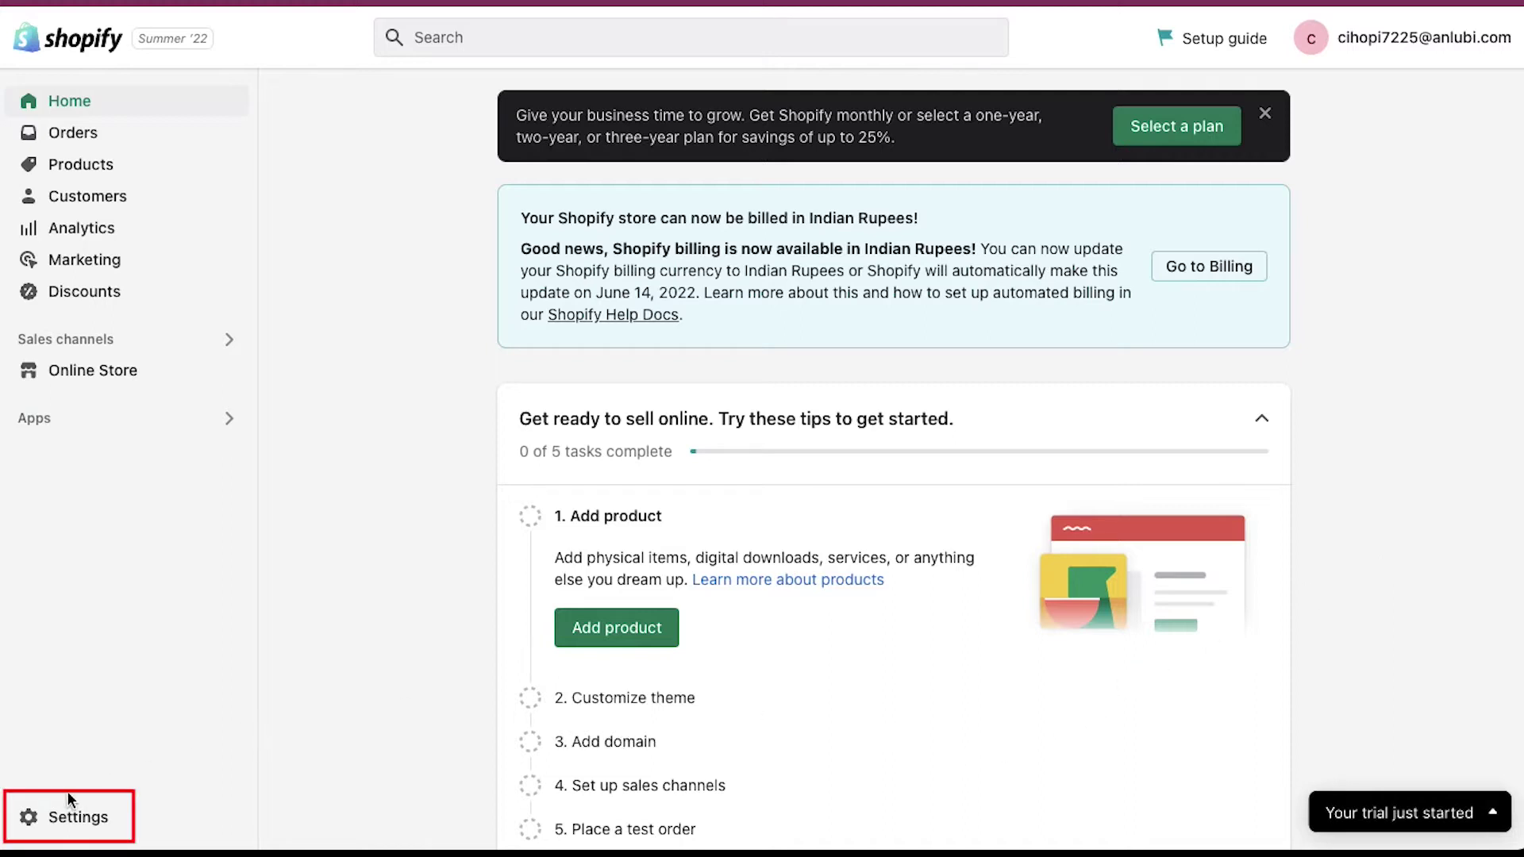
- Go to Settings > Payments and review the manual payment method options
click(62, 820)
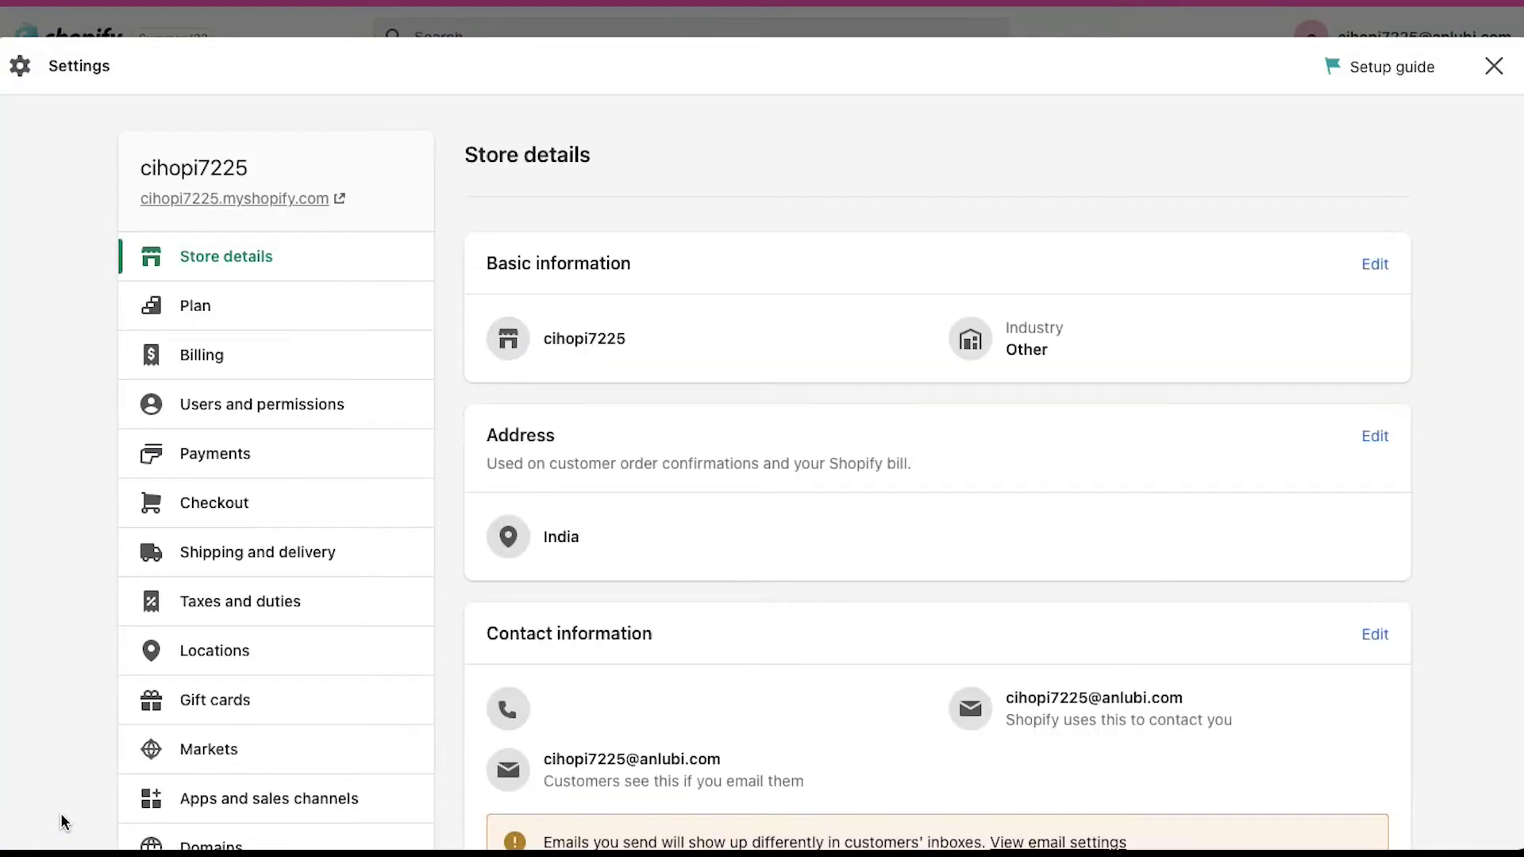
click(231, 455)
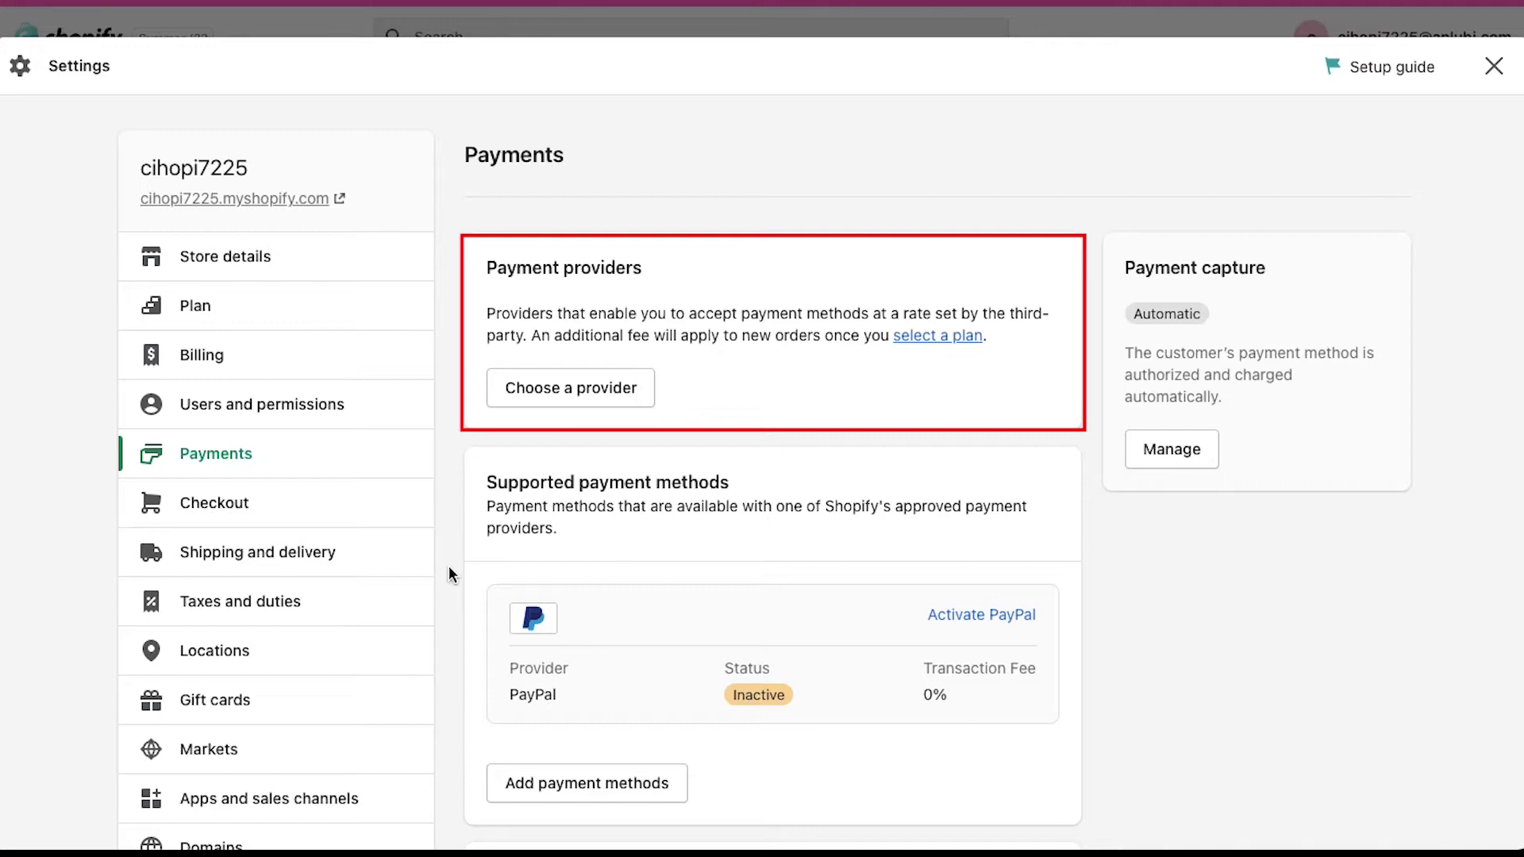
scroll(449, 566, down, 3)
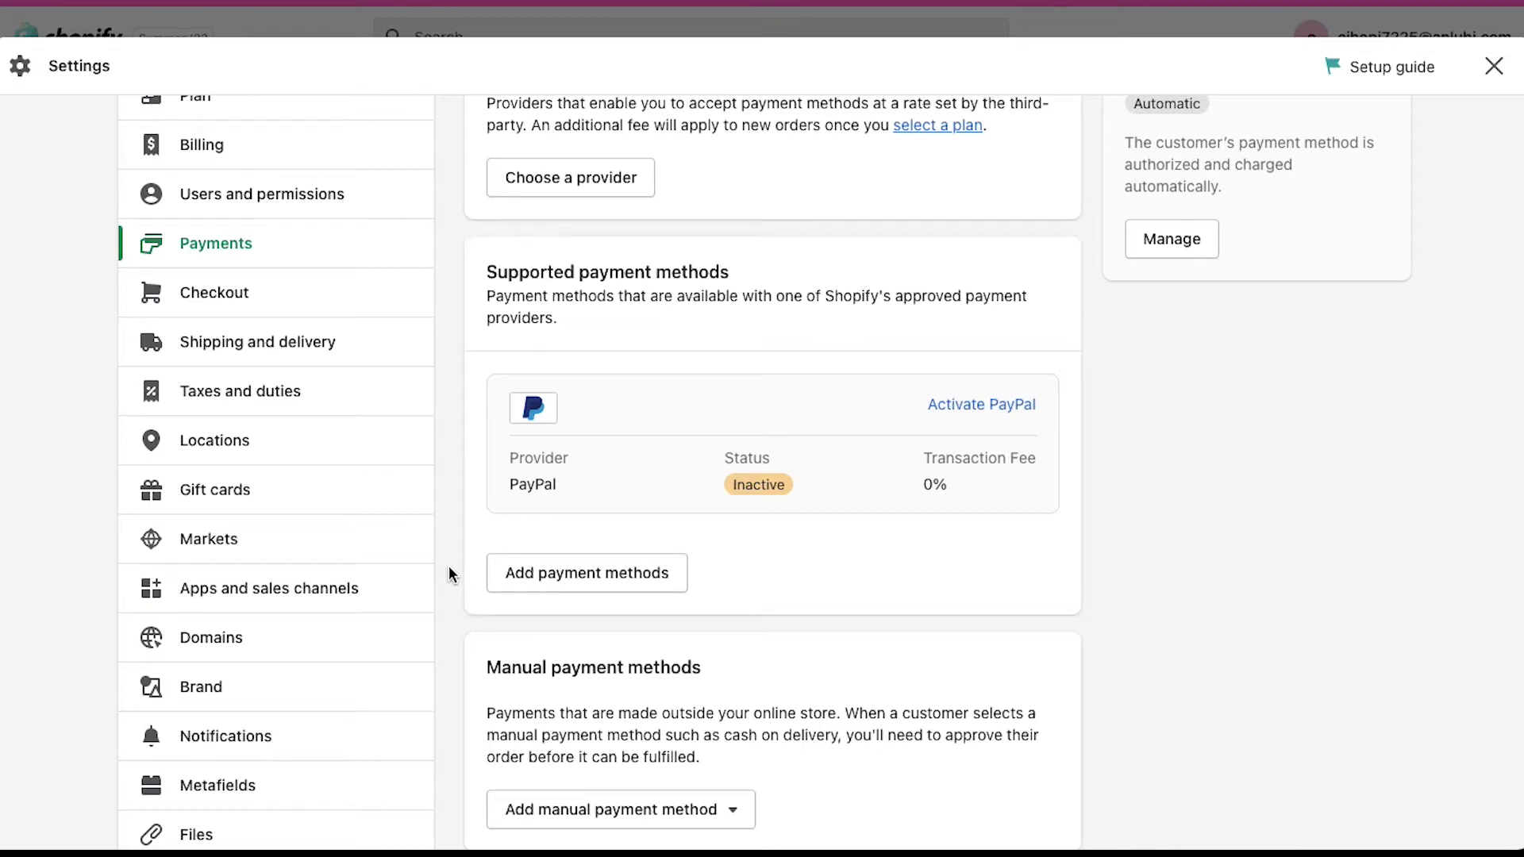
scroll(449, 566, down, 3)
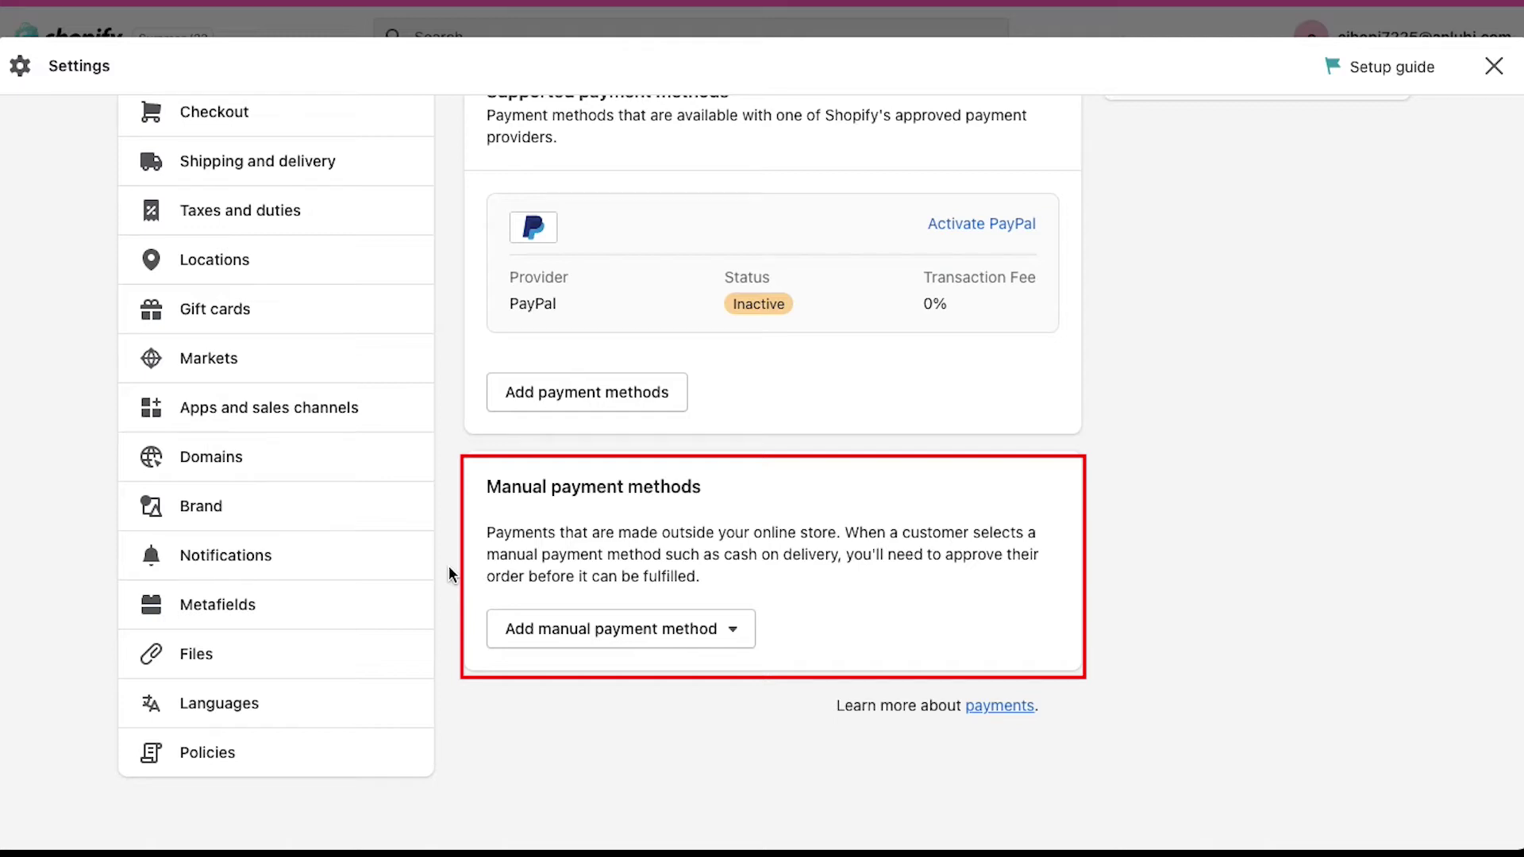
click(732, 630)
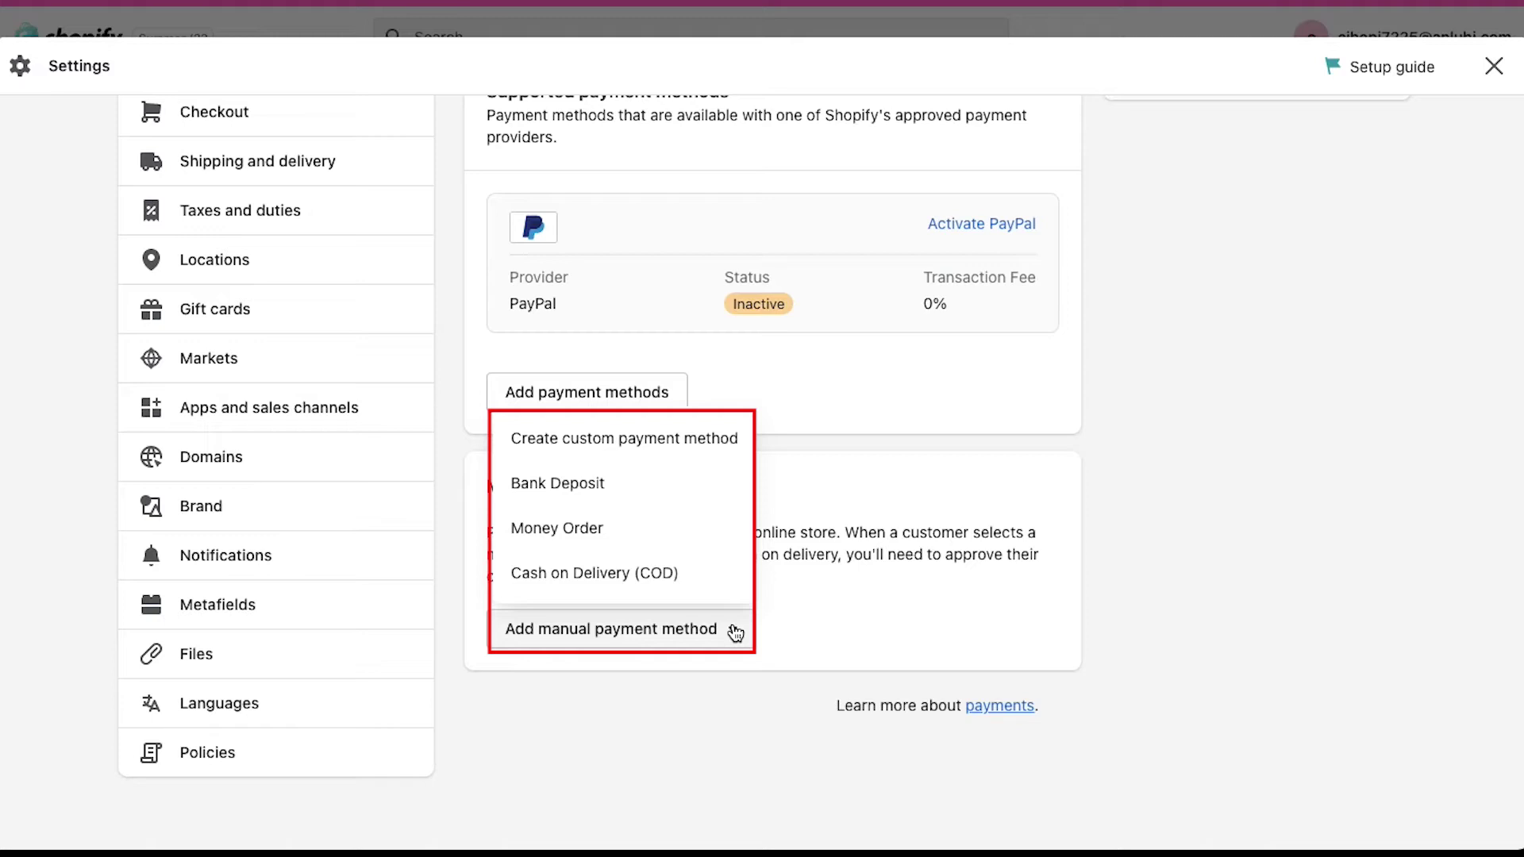
click(1177, 618)
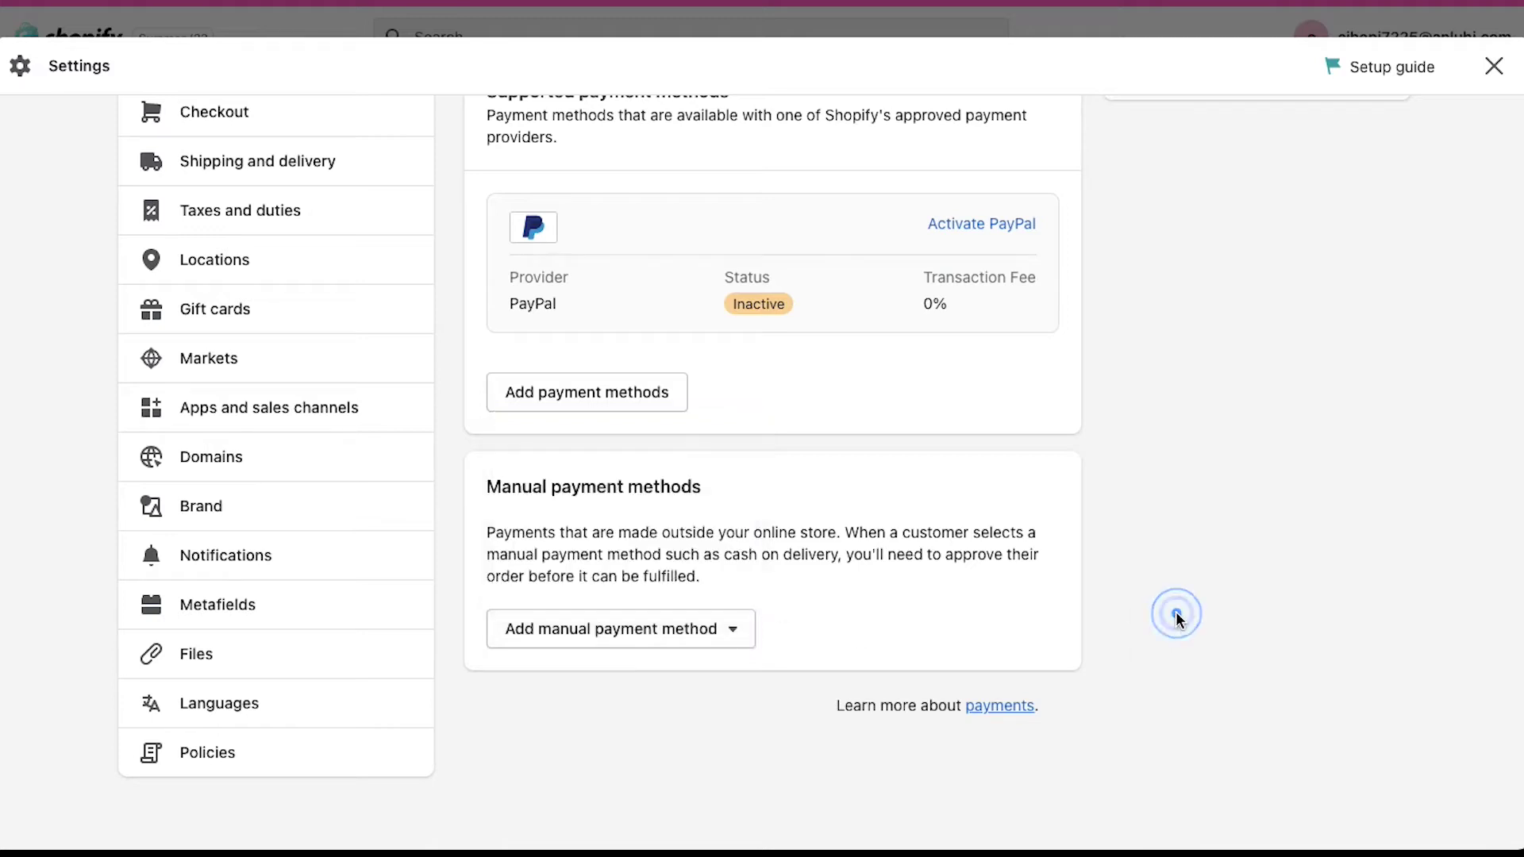
scroll(1178, 620, up, 1)
scroll(1177, 620, up, 5)
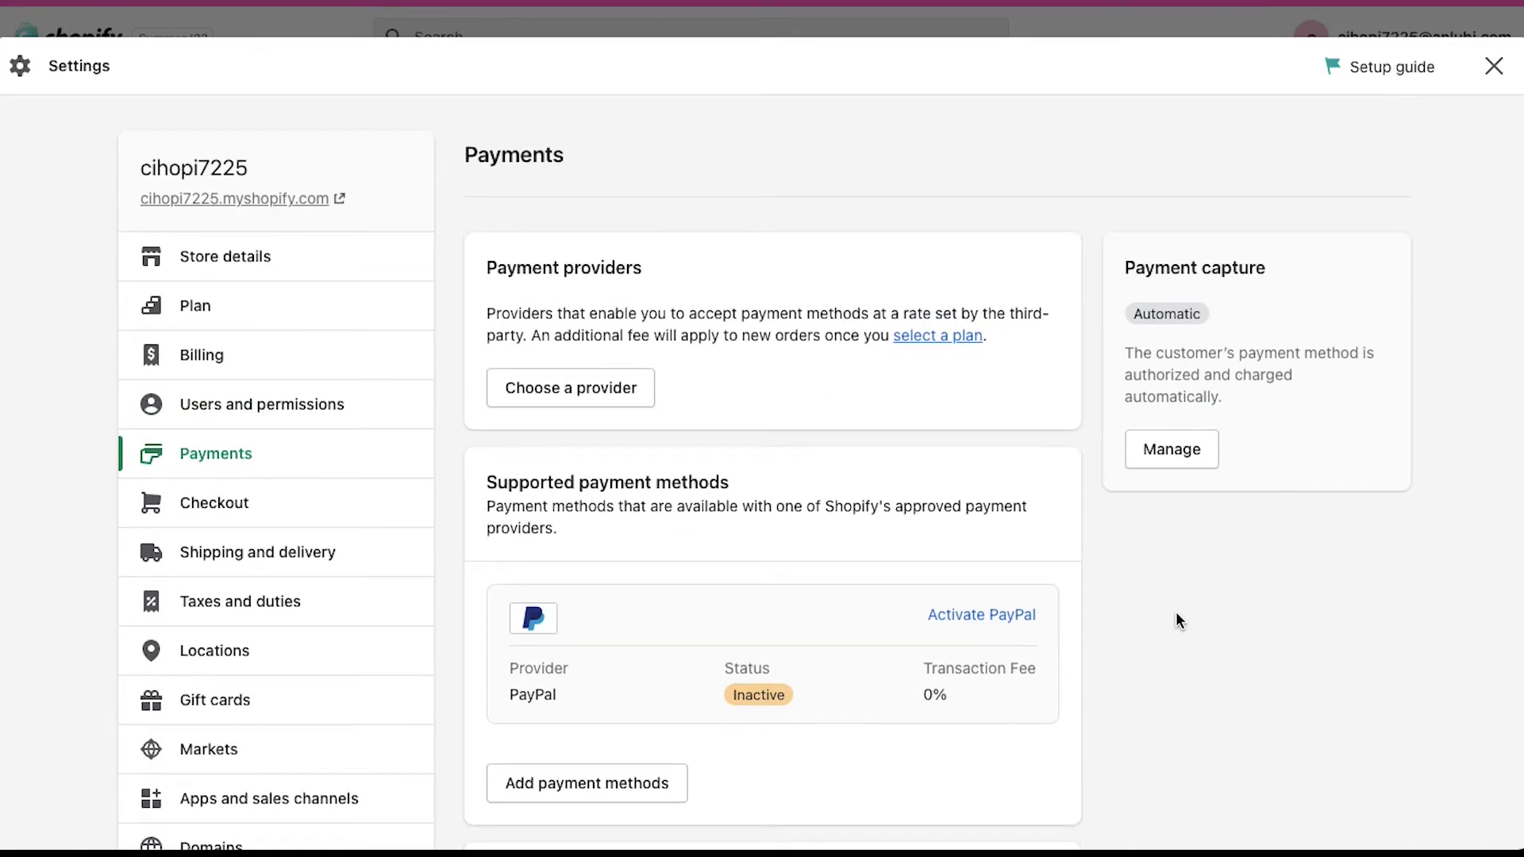
click(589, 386)
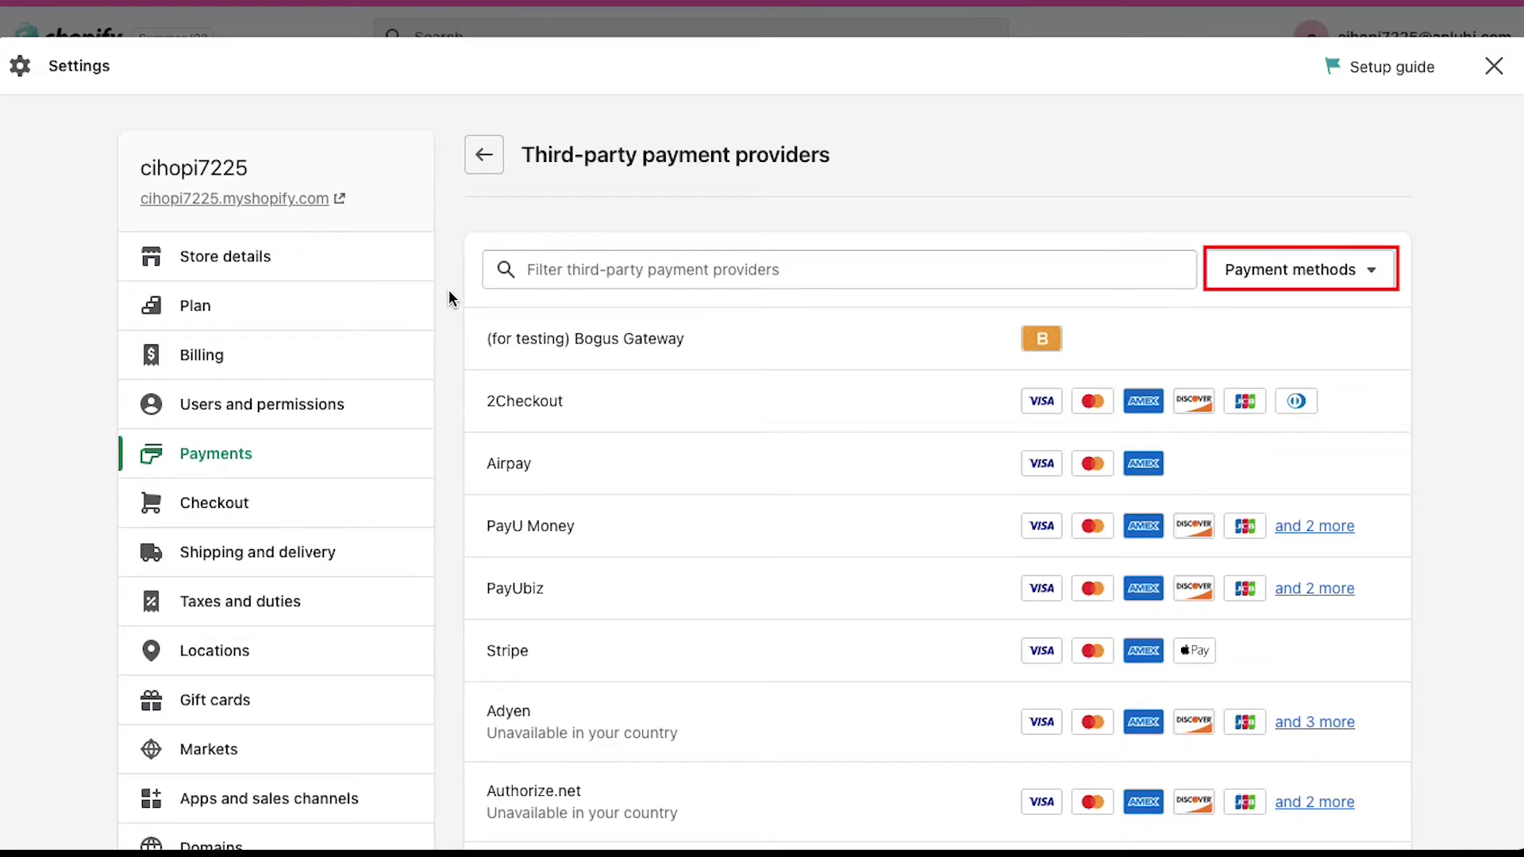
- Scroll through the third-party payment providers list to the bottom and back up
scroll(448, 290, down, 10)
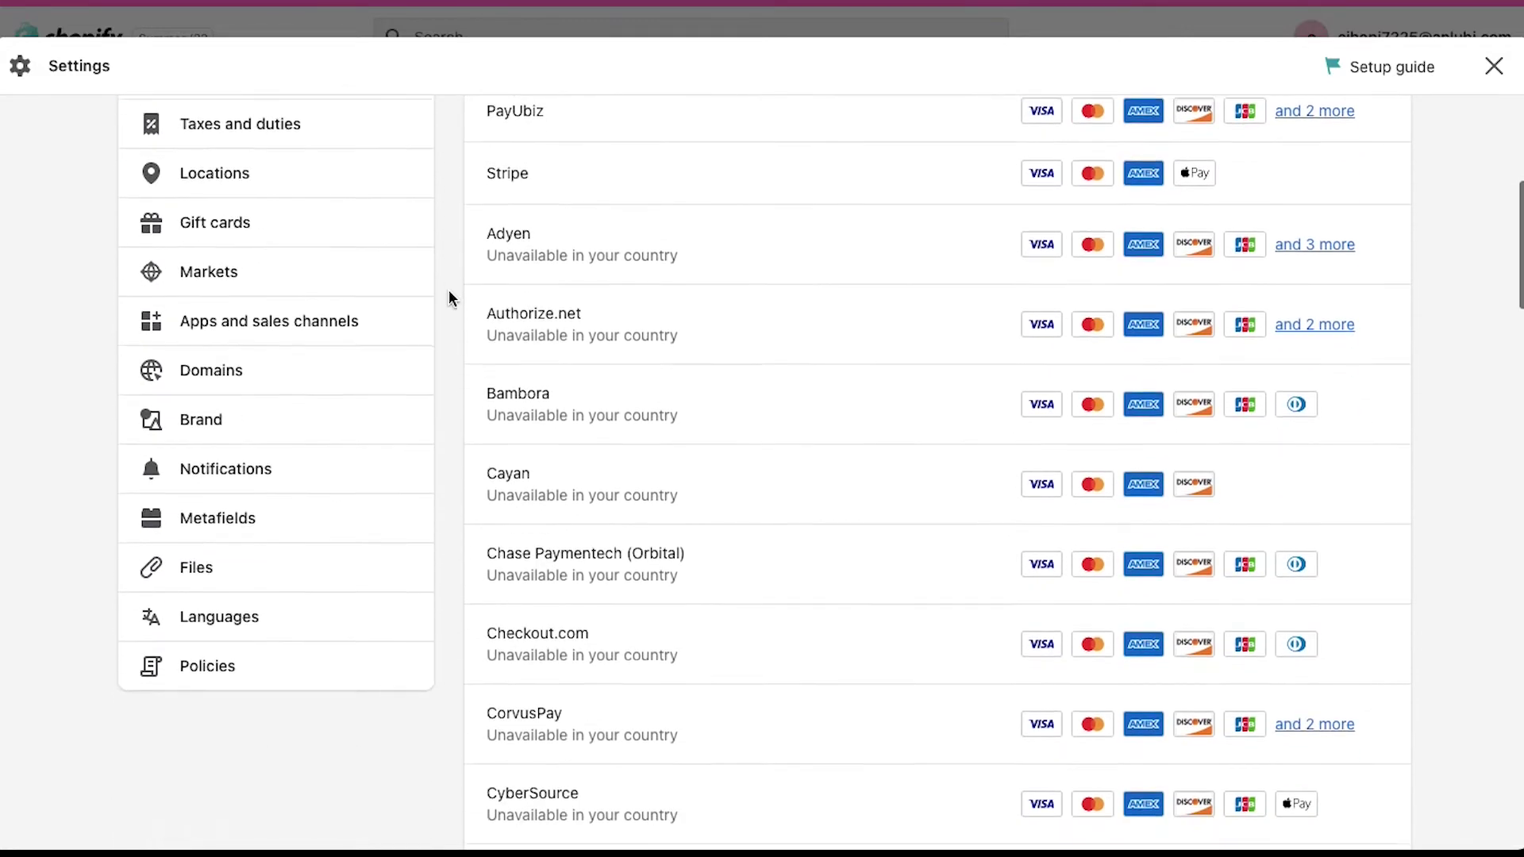
scroll(449, 298, down, 11)
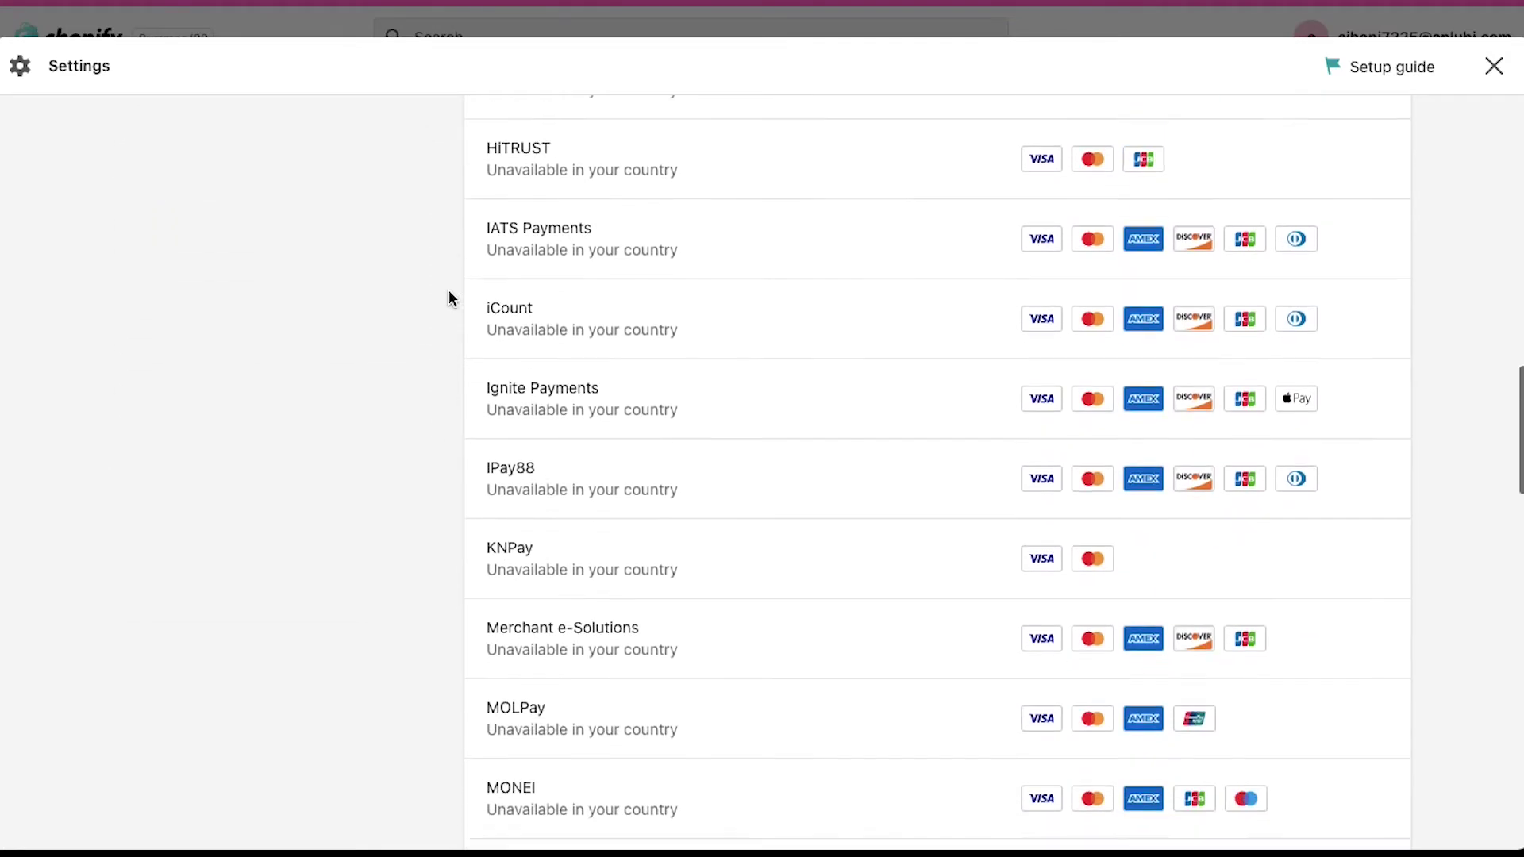
scroll(450, 298, down, 10)
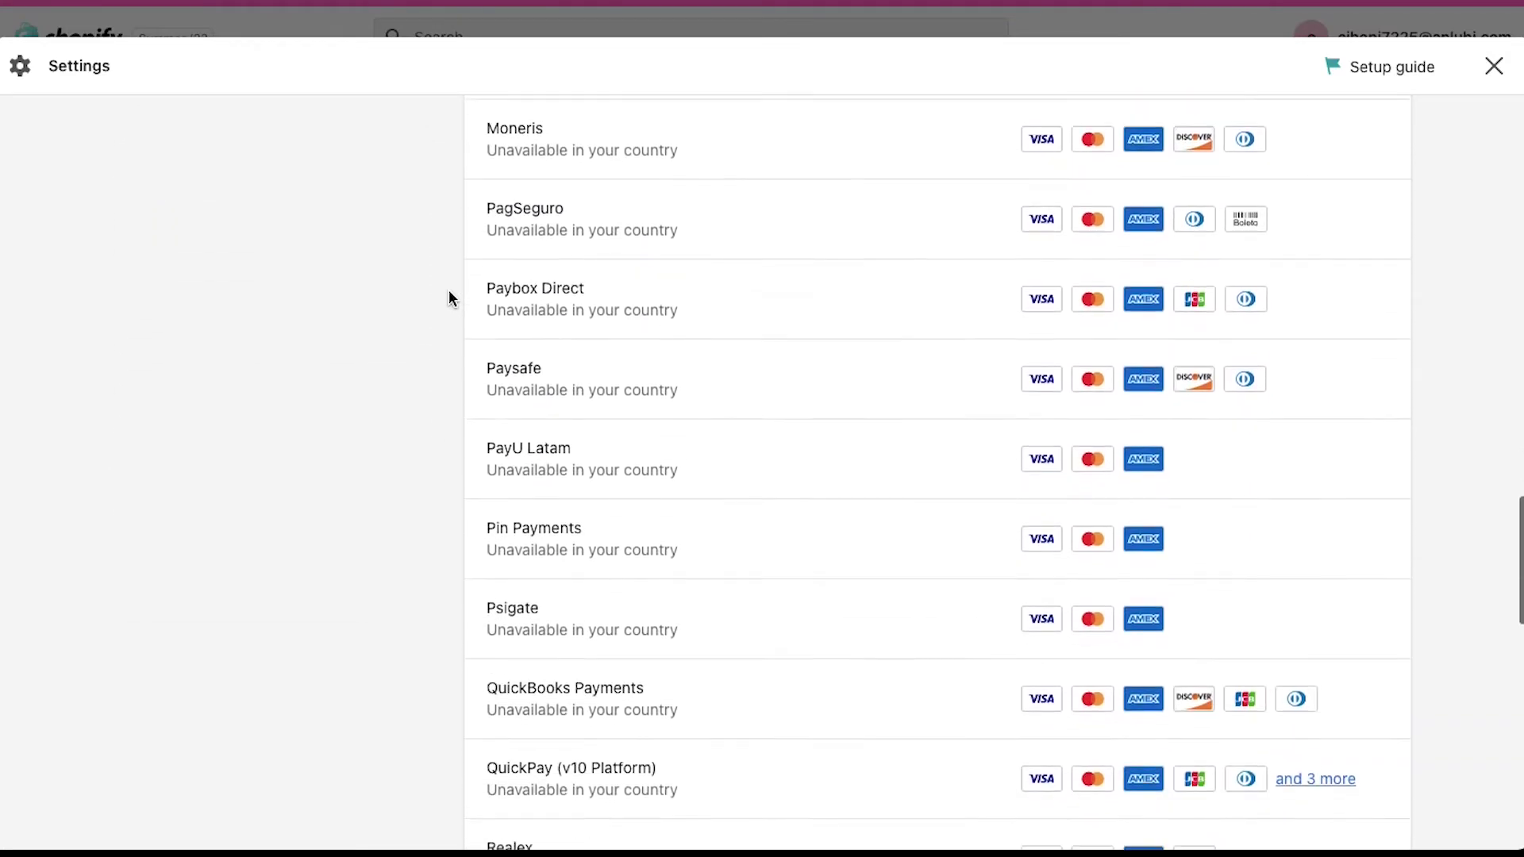
scroll(449, 298, down, 10)
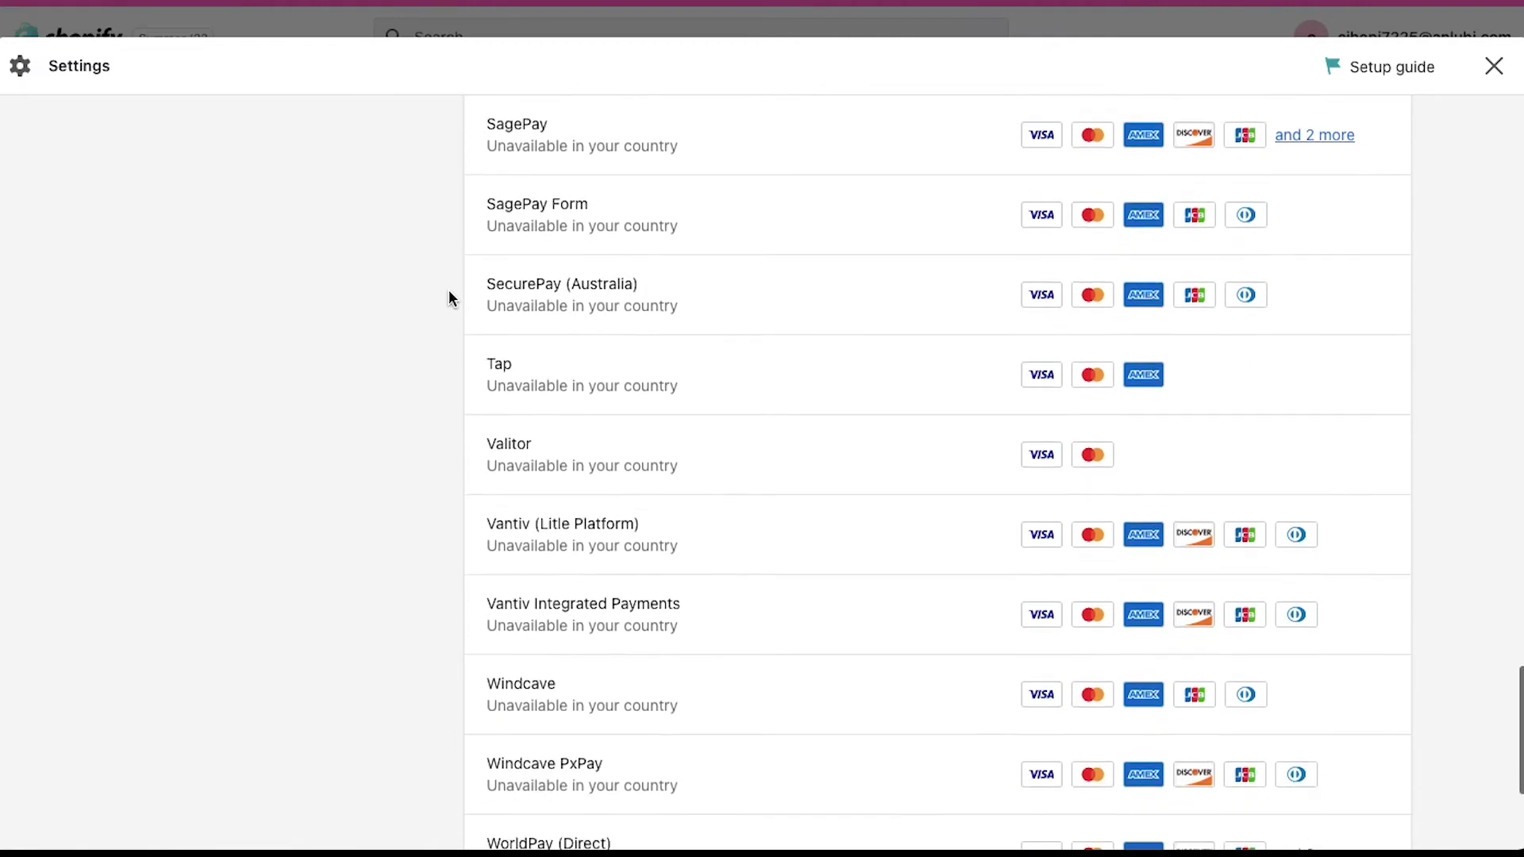
scroll(449, 297, down, 4)
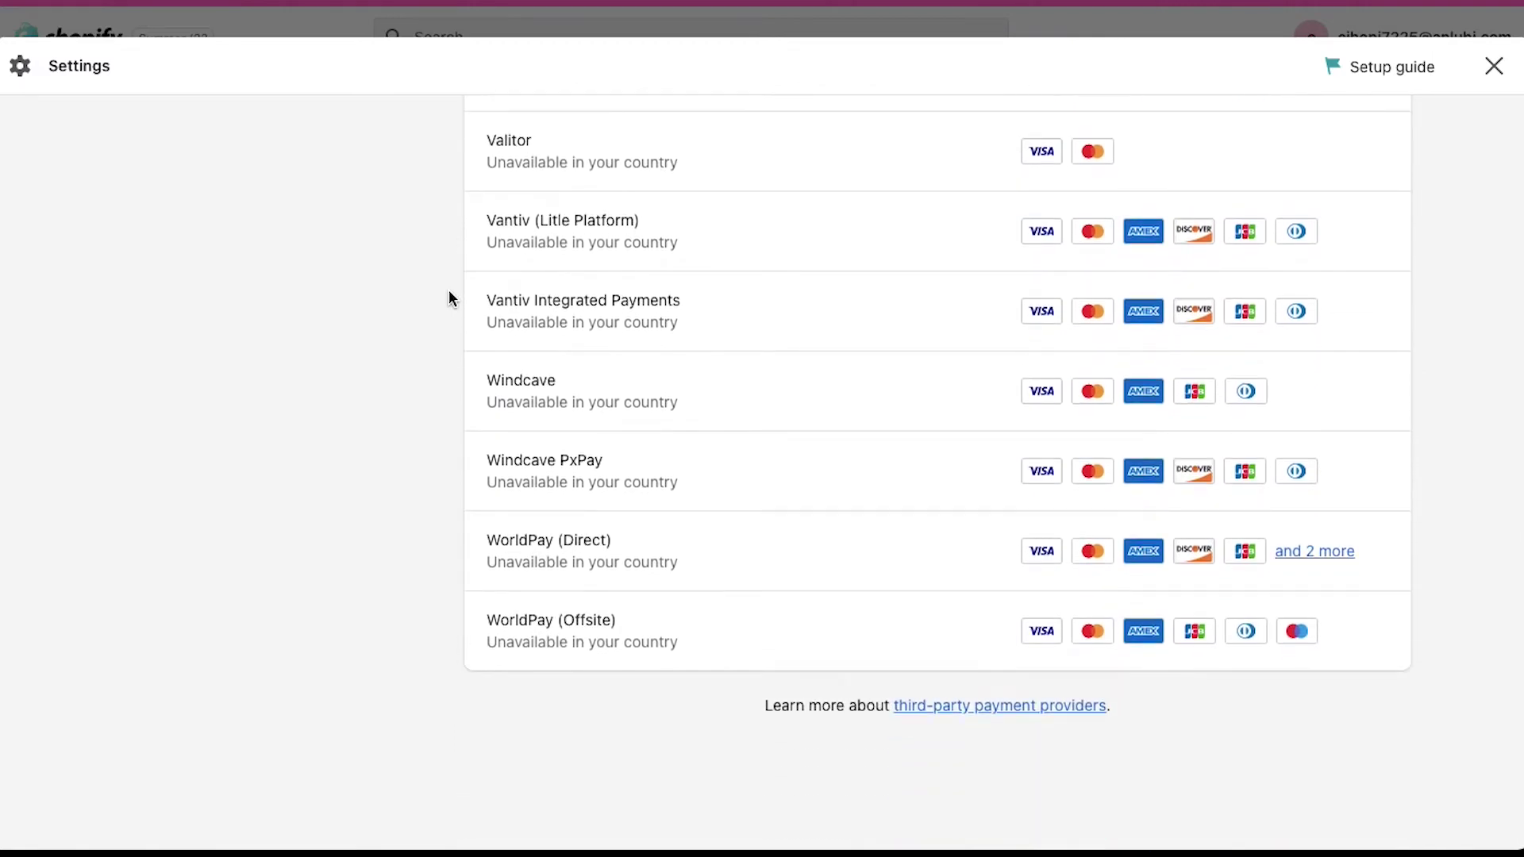
scroll(450, 298, up, 10)
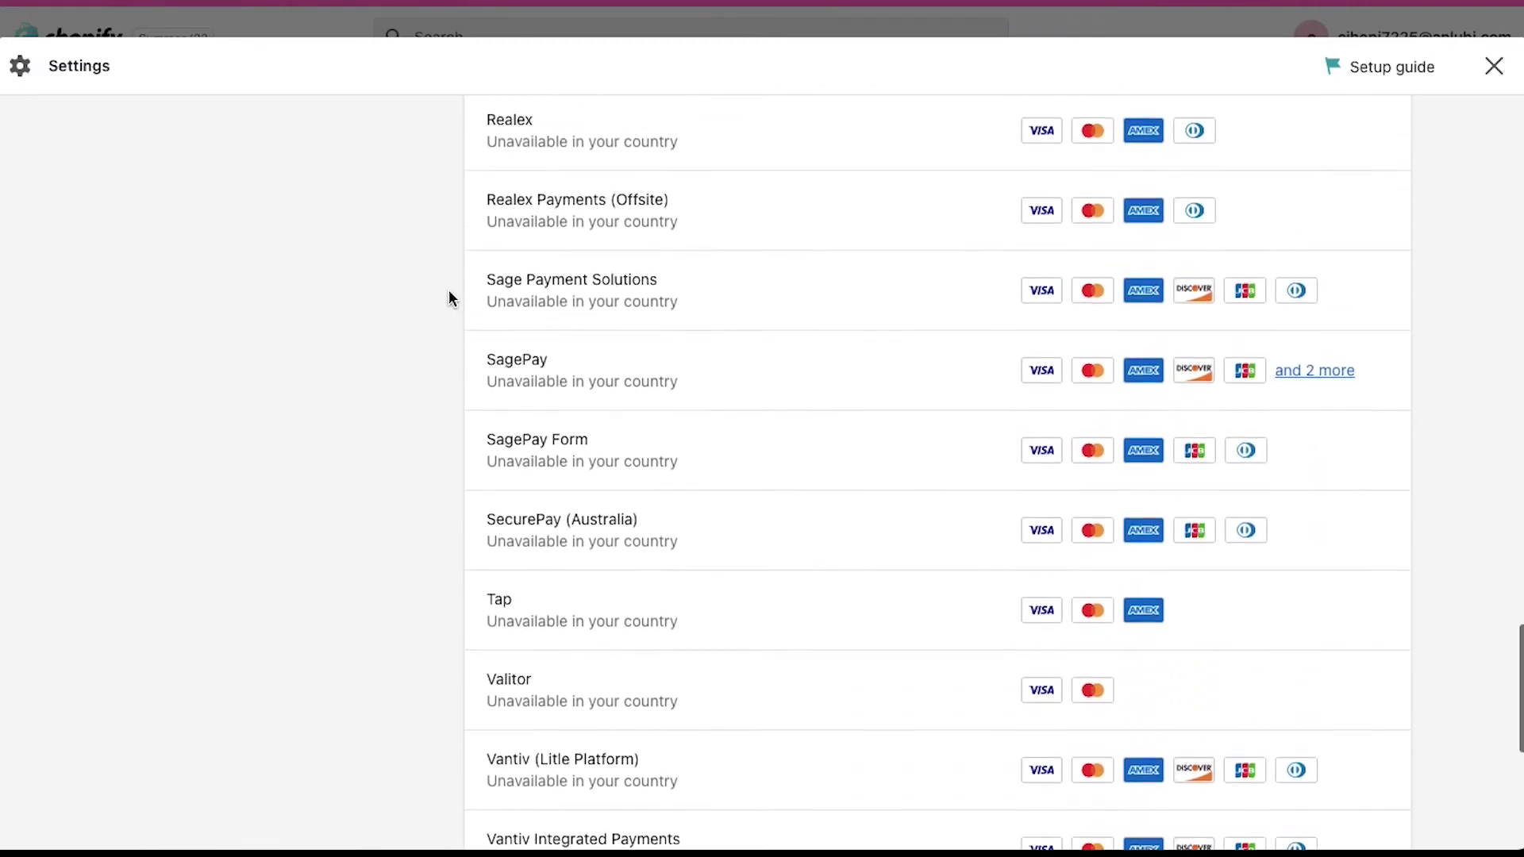
scroll(449, 298, up, 10)
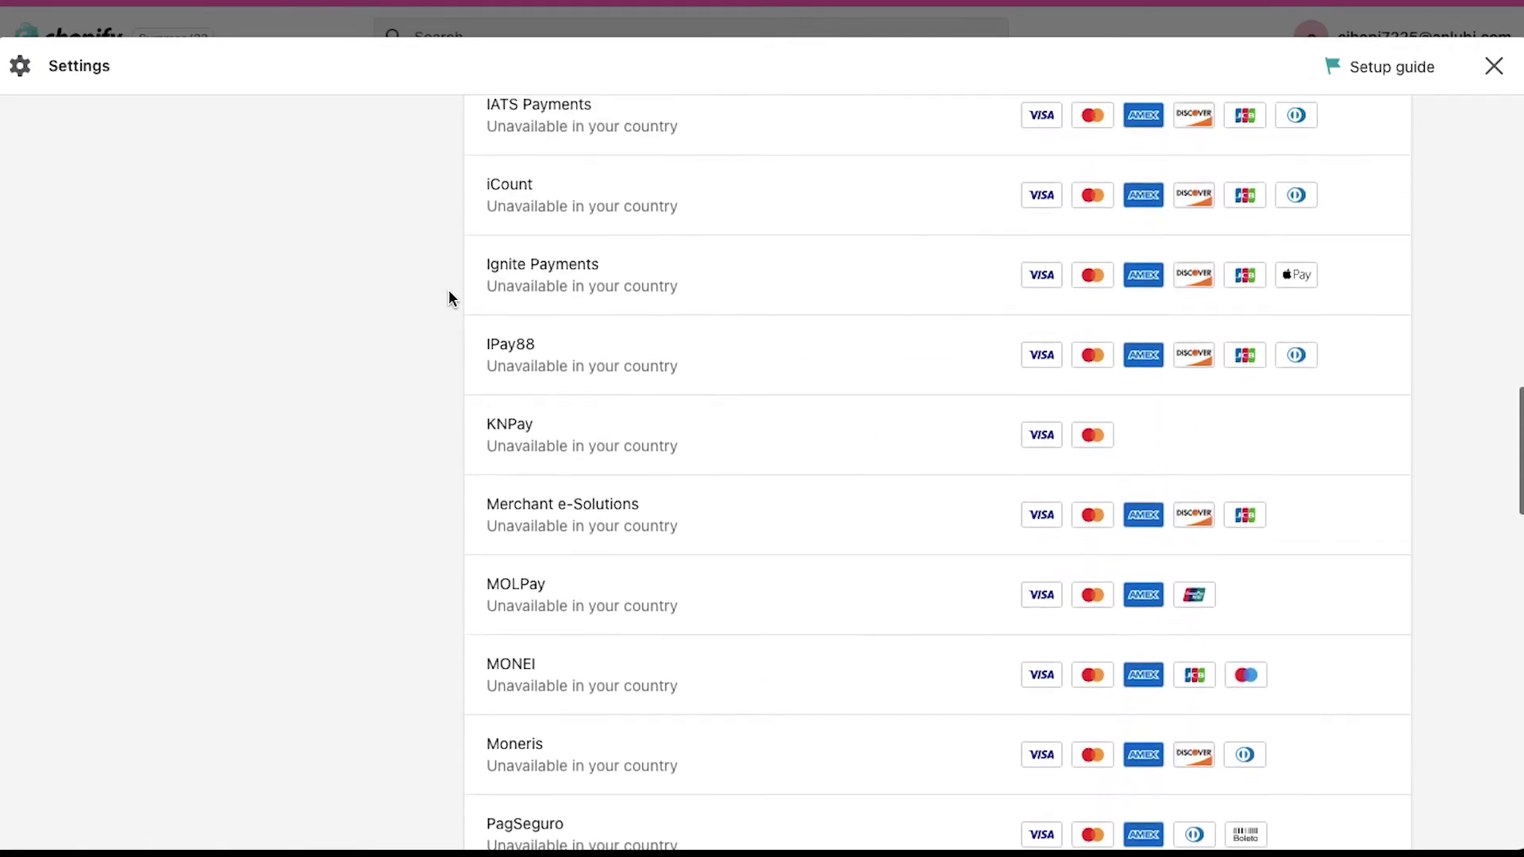
scroll(449, 298, up, 10)
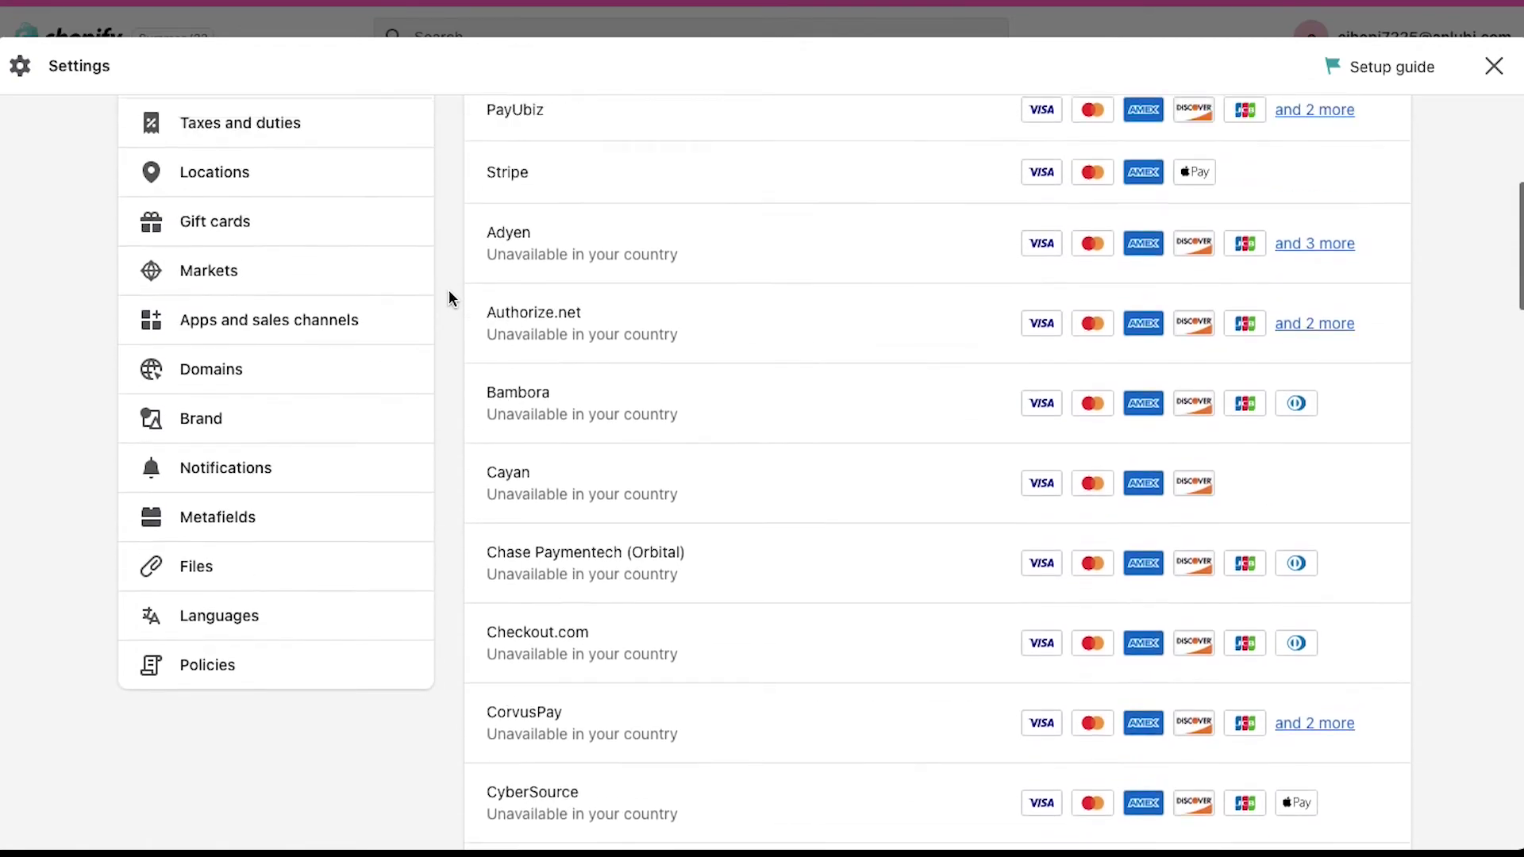
scroll(449, 298, up, 5)
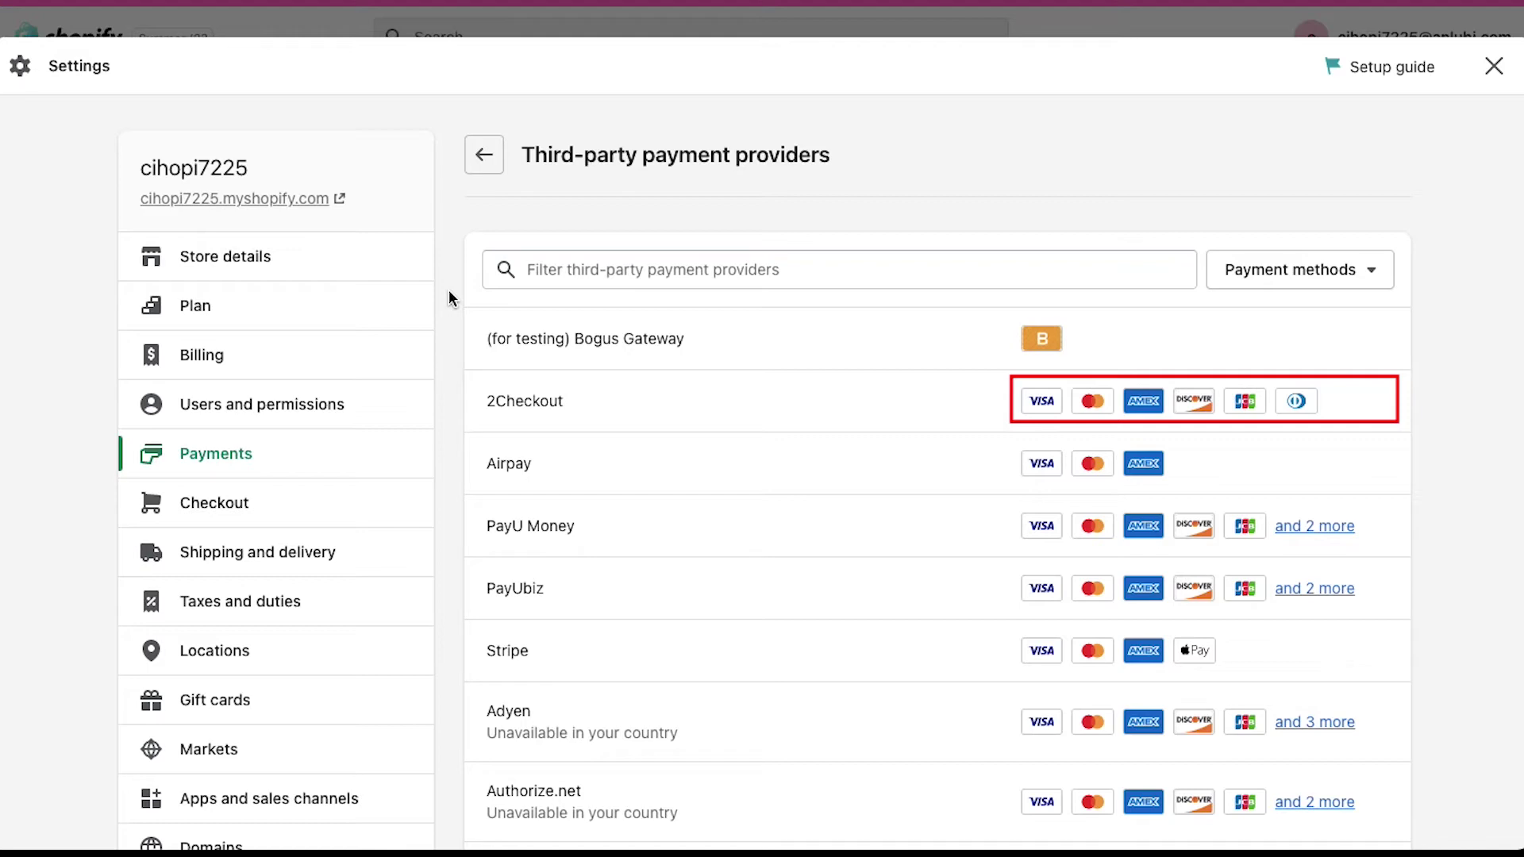
- Open the 2Checkout provider page, review its account fields, then visit the 2Checkout website
click(508, 403)
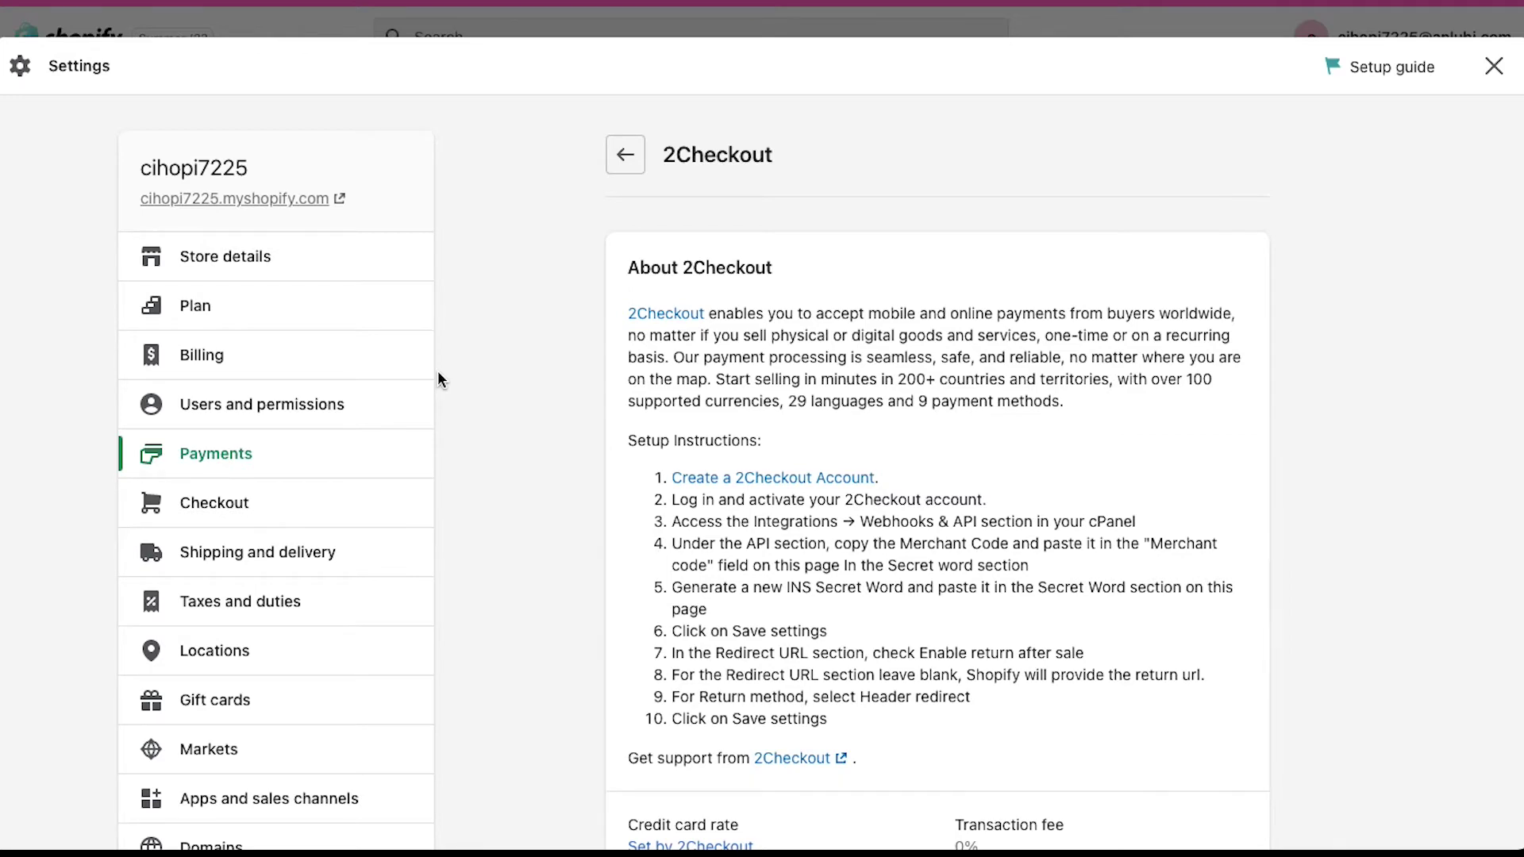
scroll(437, 370, down, 3)
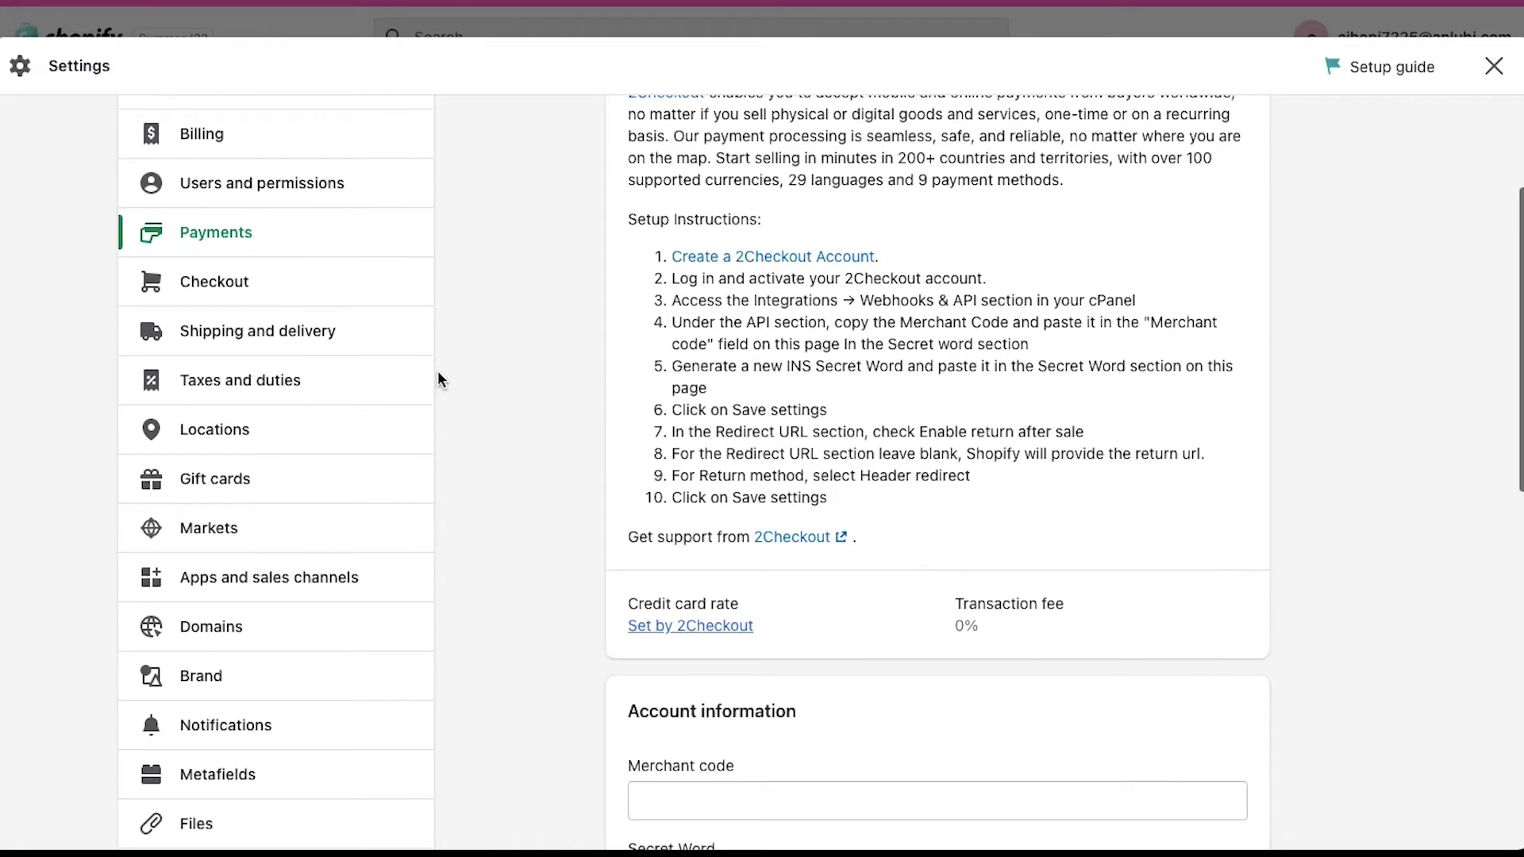
scroll(437, 370, down, 5)
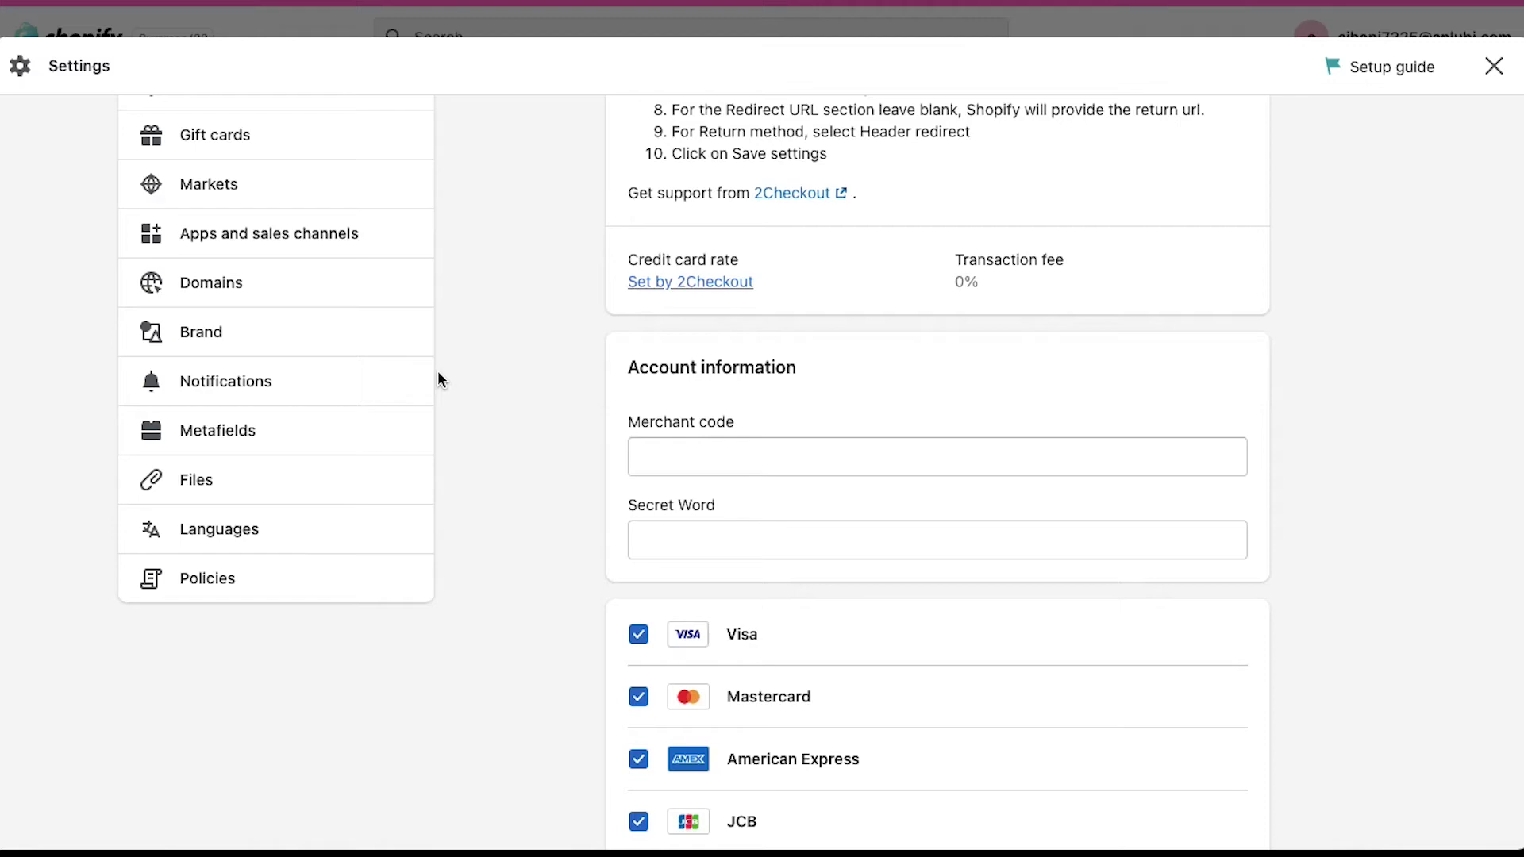
scroll(438, 373, up, 7)
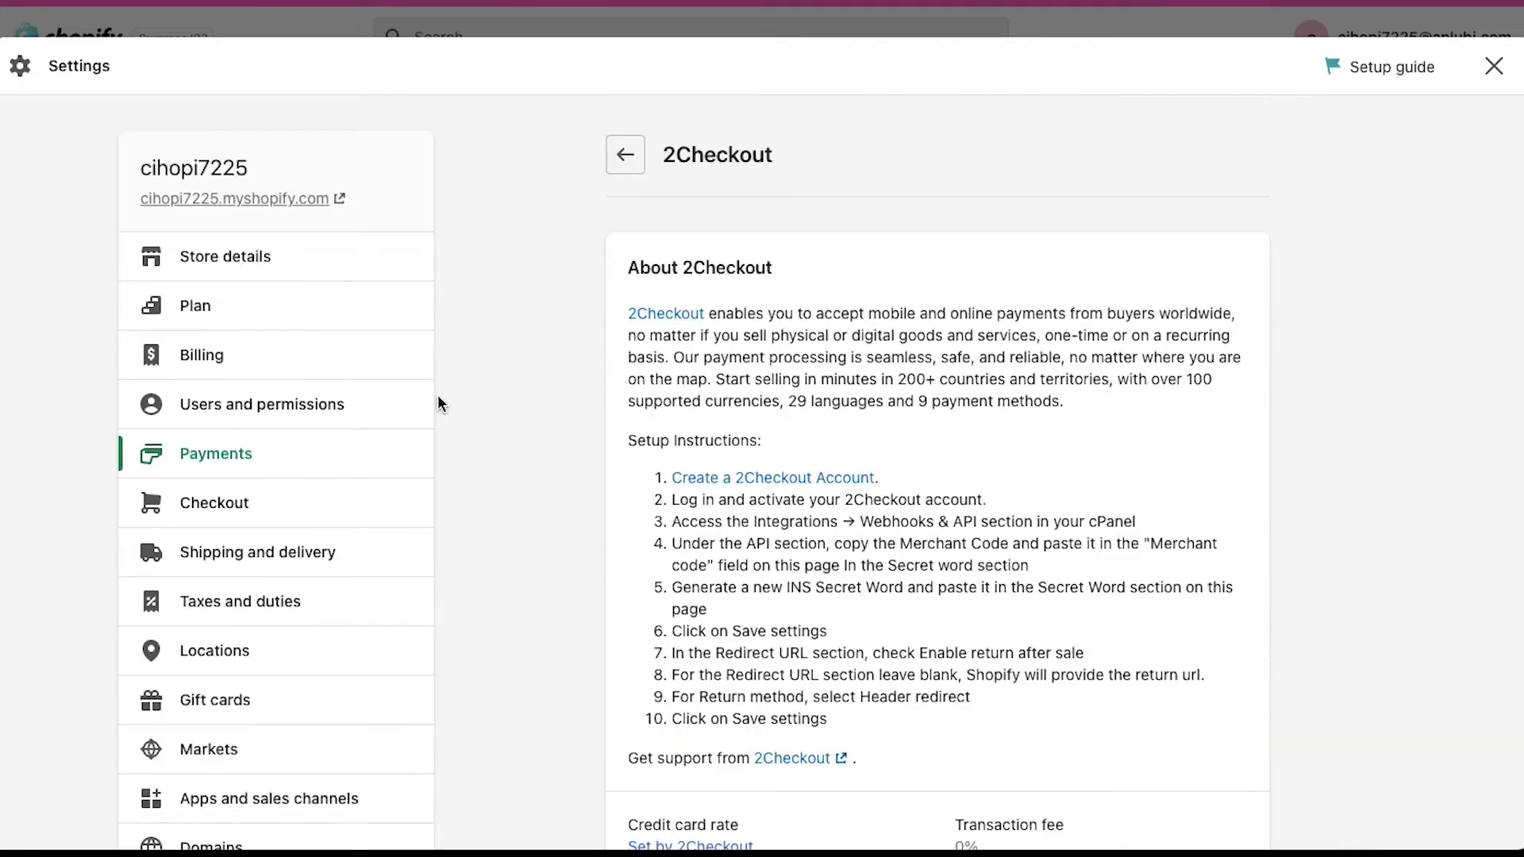
click(794, 759)
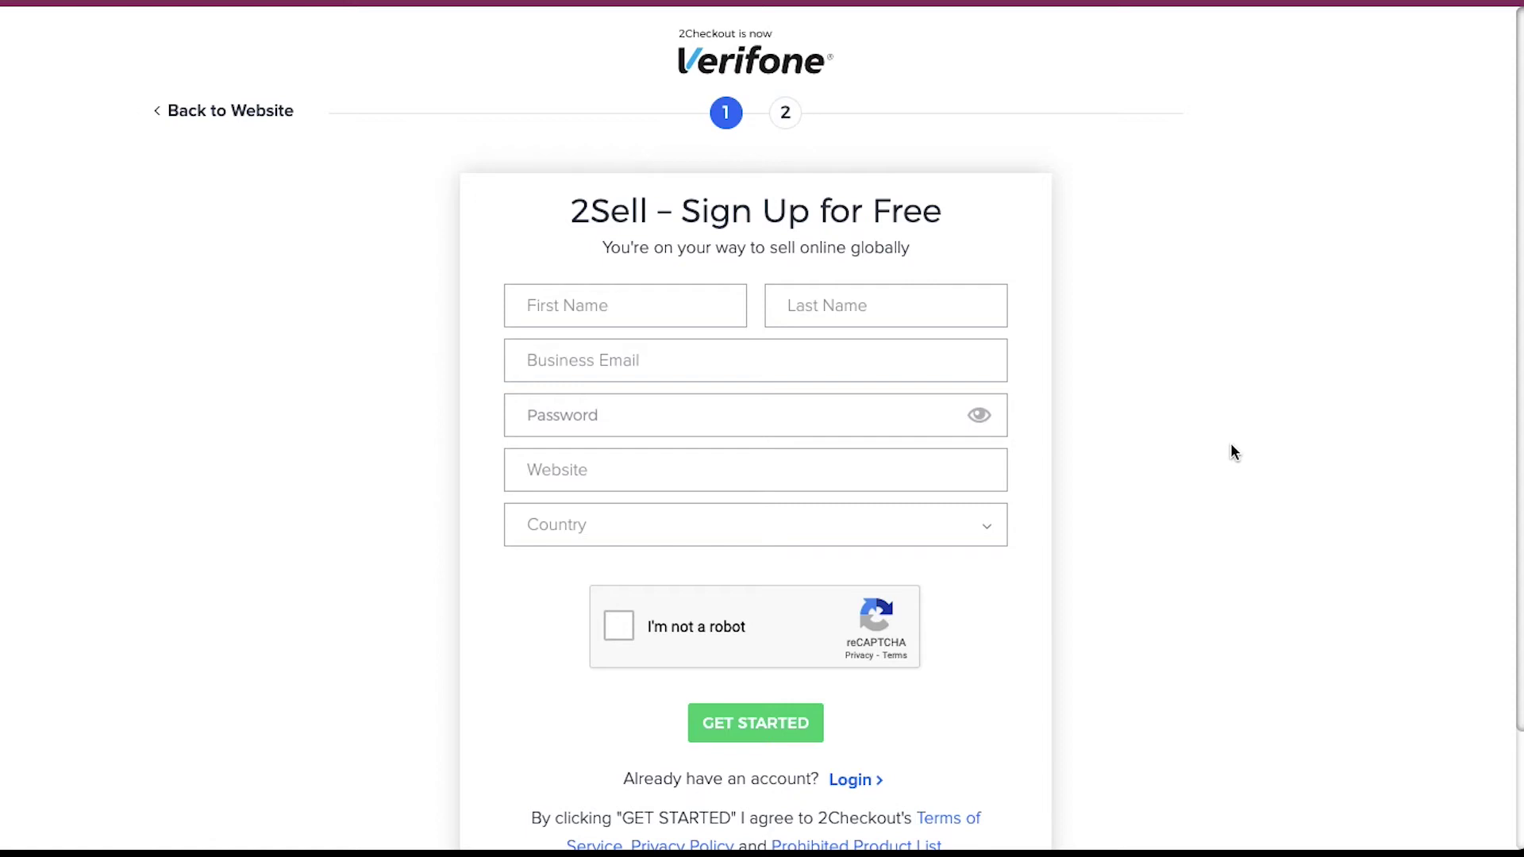
- Switch from the Verifone sign-up form to logging in to an existing account
click(847, 783)
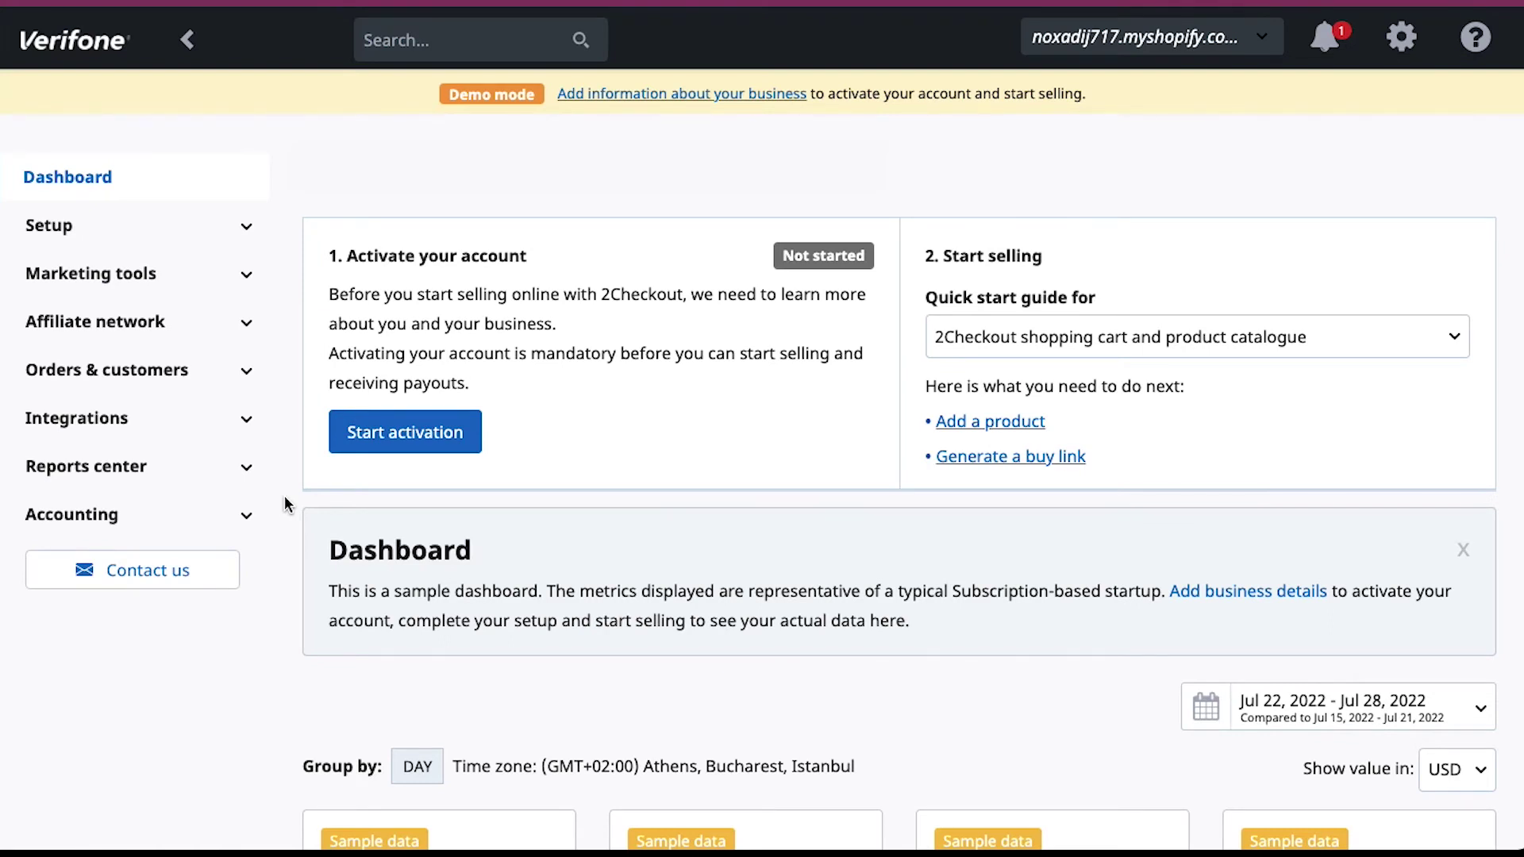
- Copy the Merchant Code from Integrations > Webhooks & API in 2Checkout
click(248, 423)
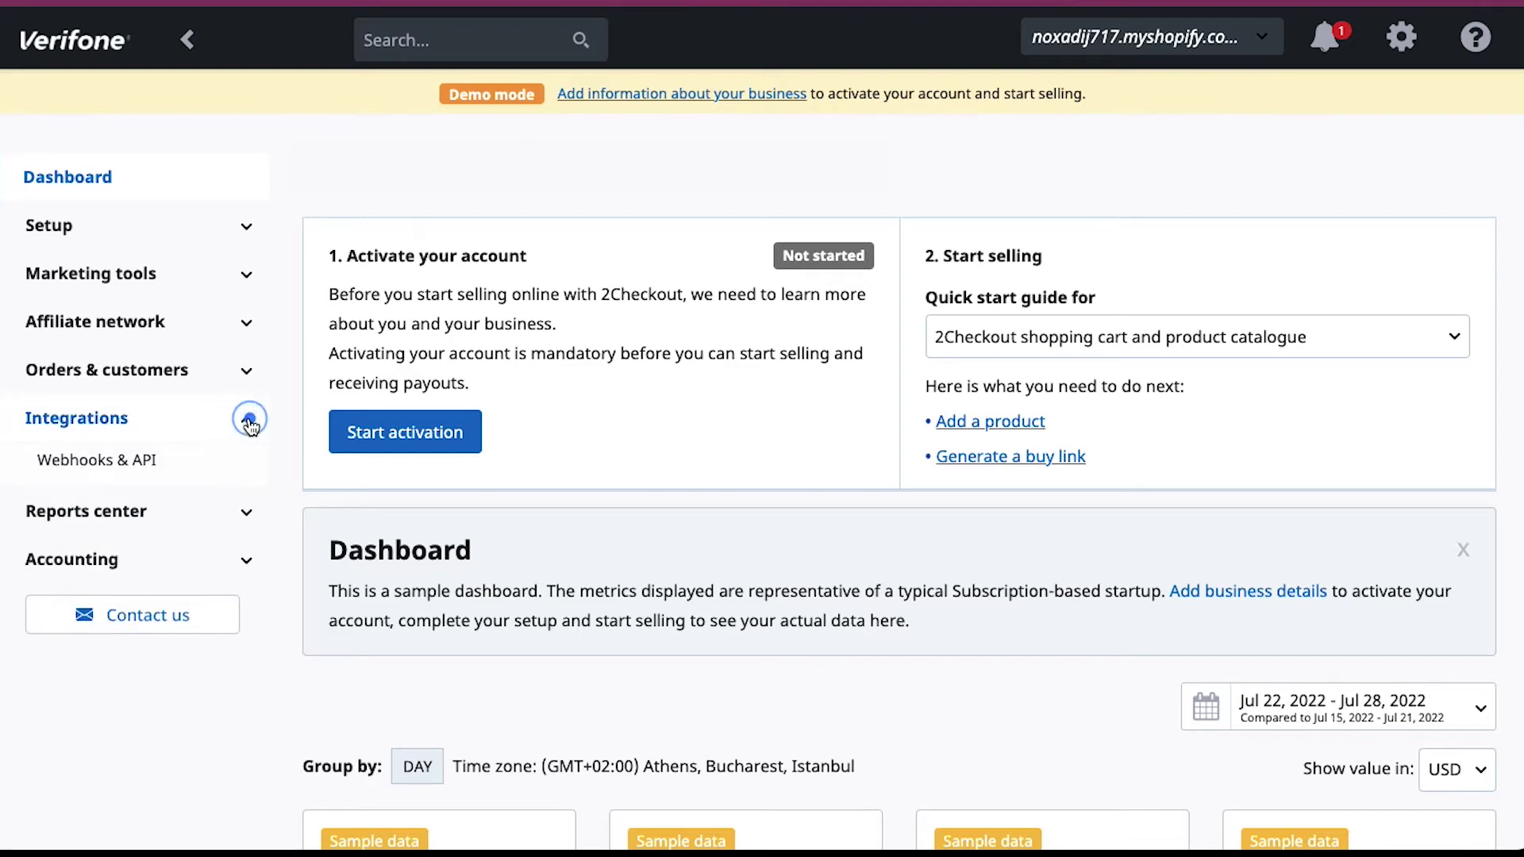
click(145, 464)
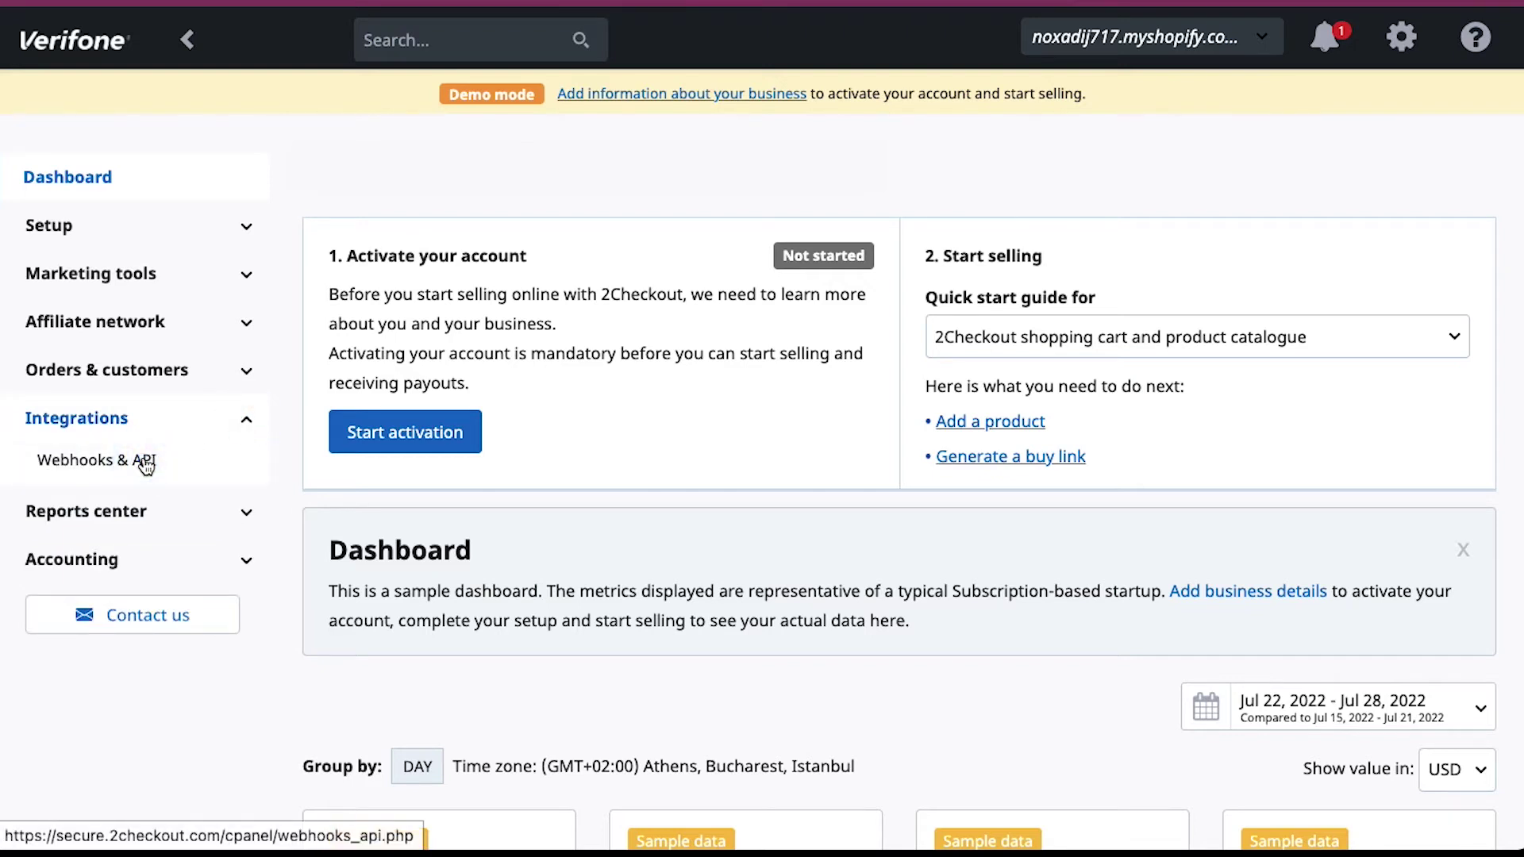
scroll(296, 558, down, 5)
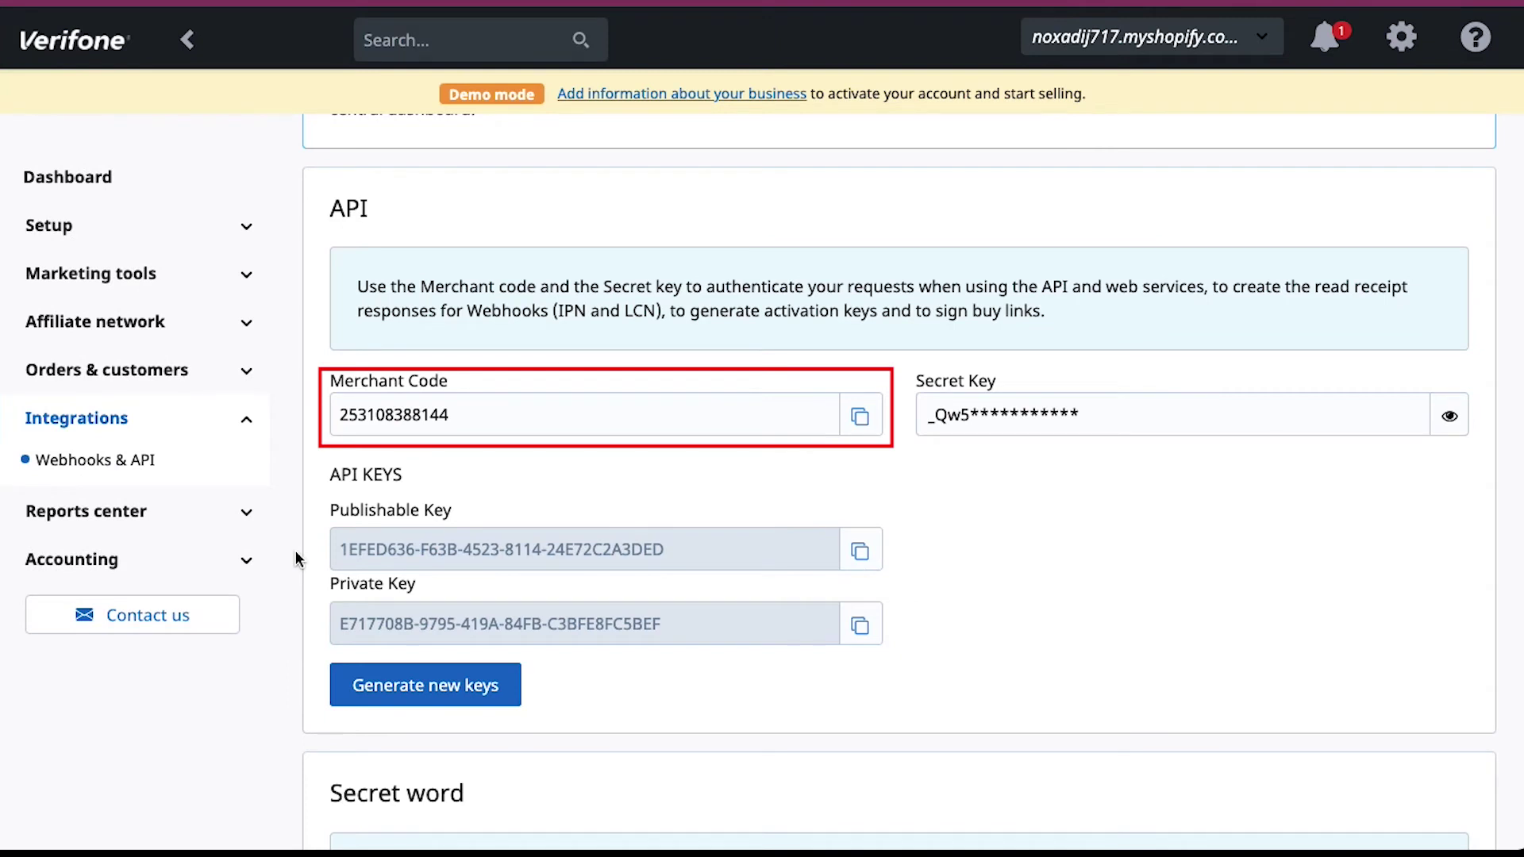
click(863, 421)
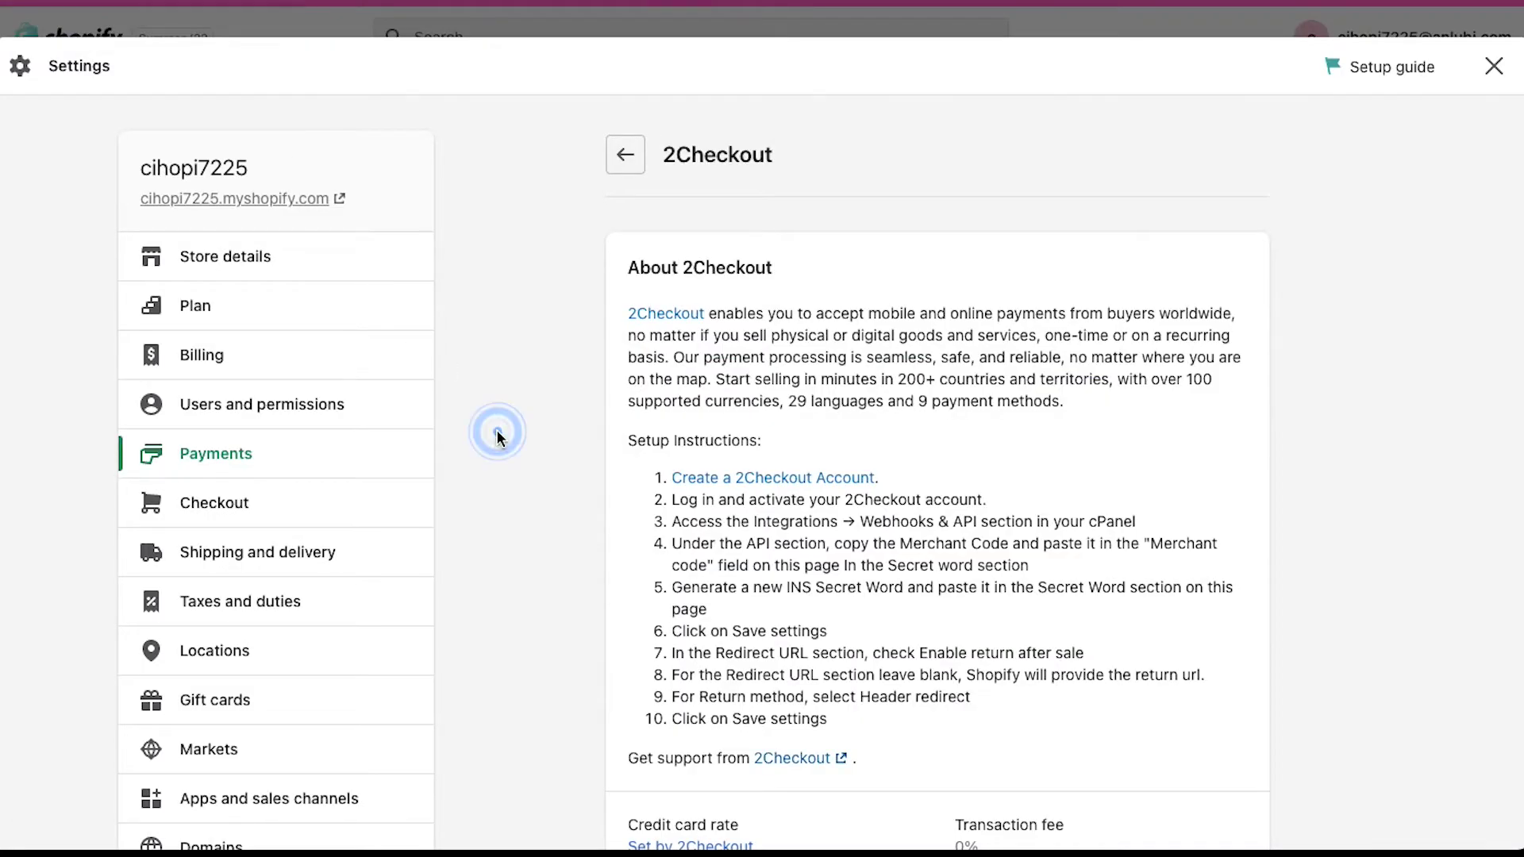
scroll(498, 433, down, 8)
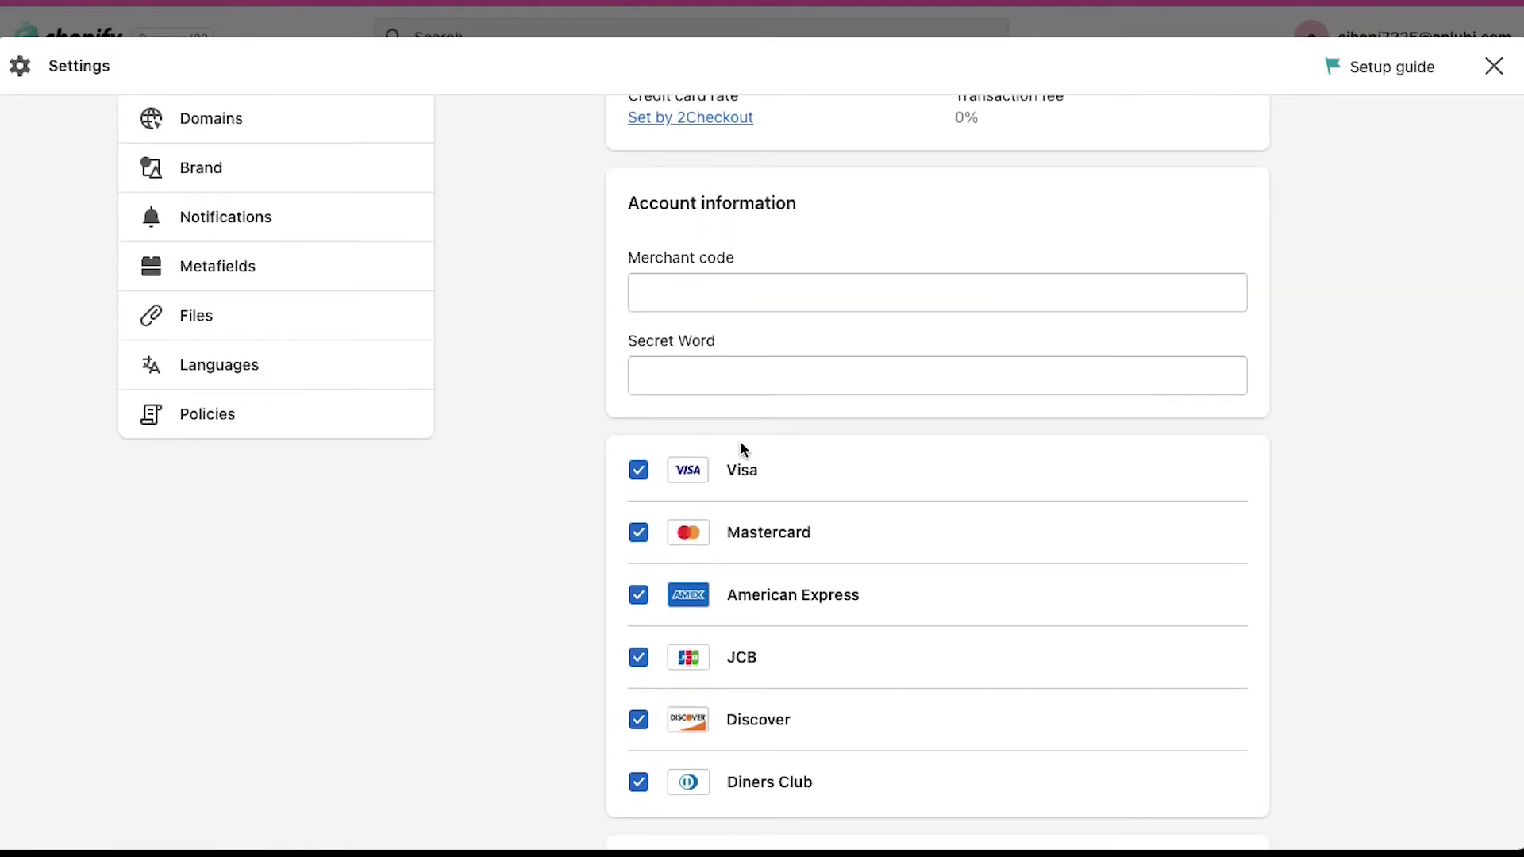
- Paste the copied 2Checkout merchant code into Shopify's Merchant code field
click(752, 276)
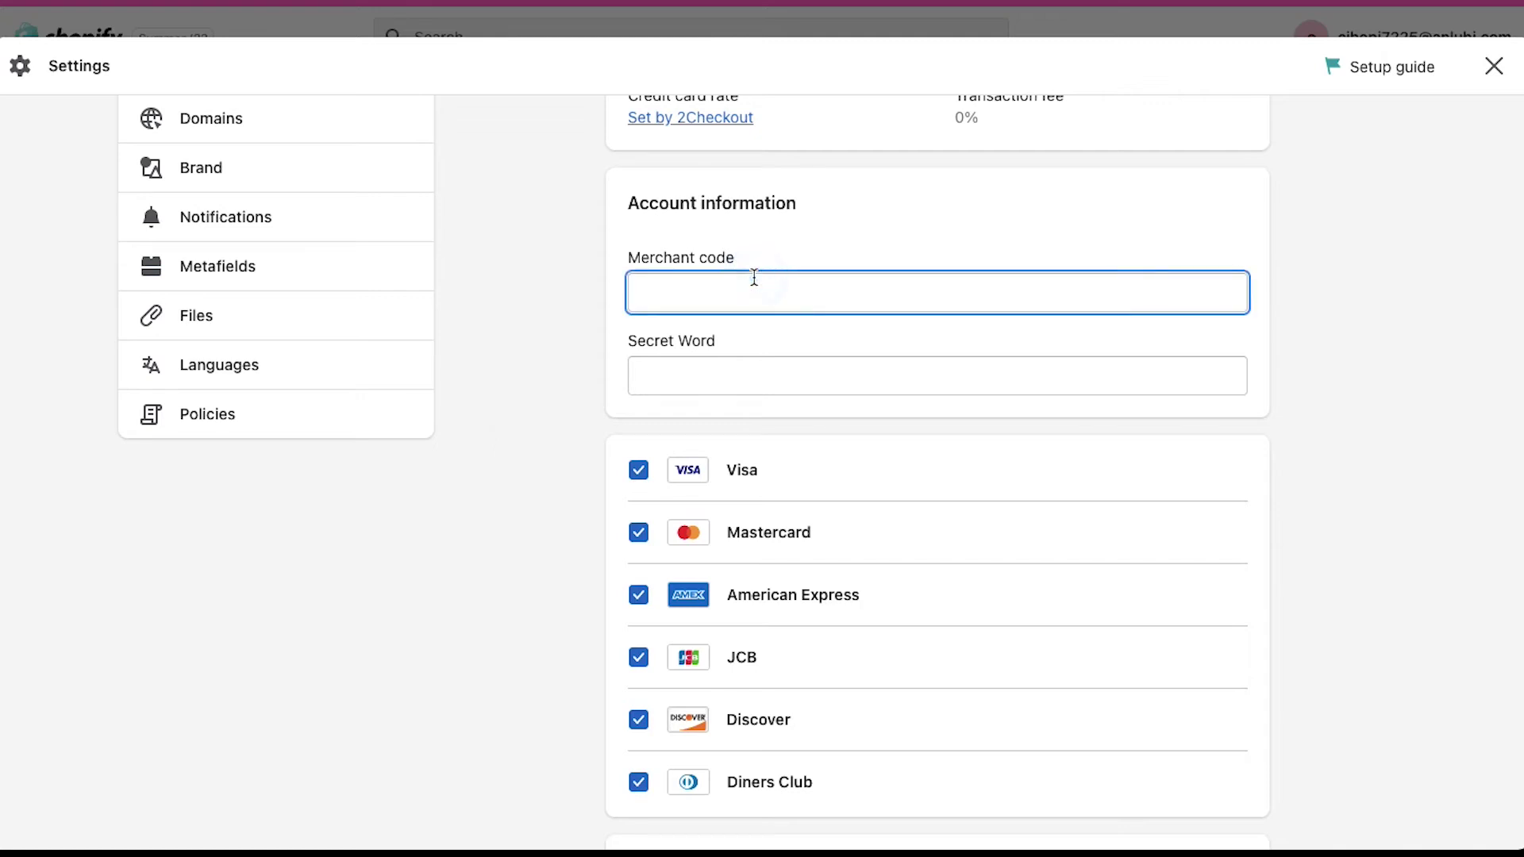
key(ctrl+v)
click(572, 302)
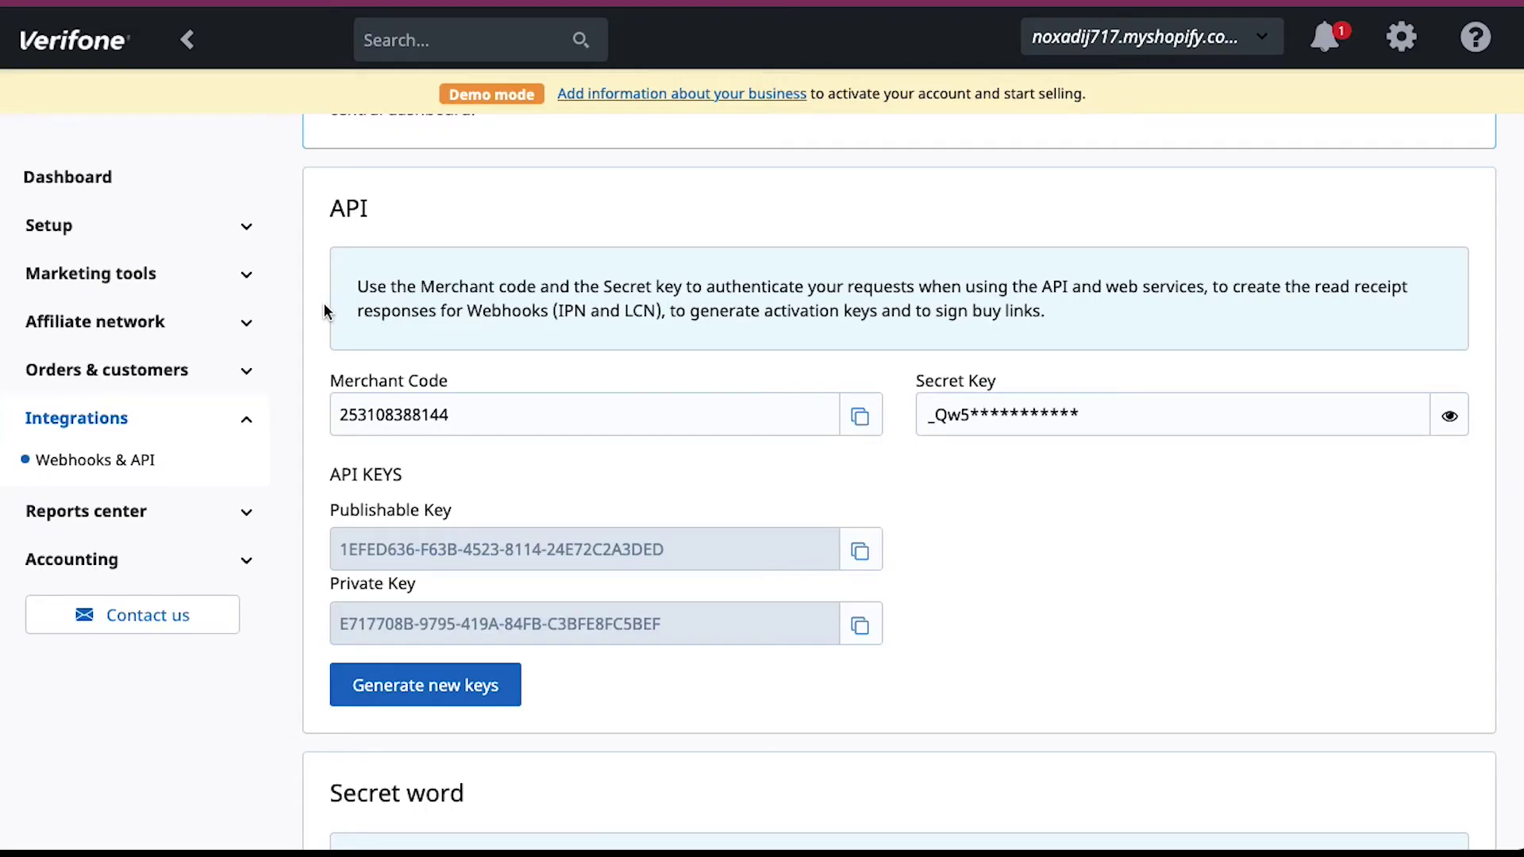
- Reveal the INS secret word in 2Checkout and copy it
scroll(324, 309, down, 6)
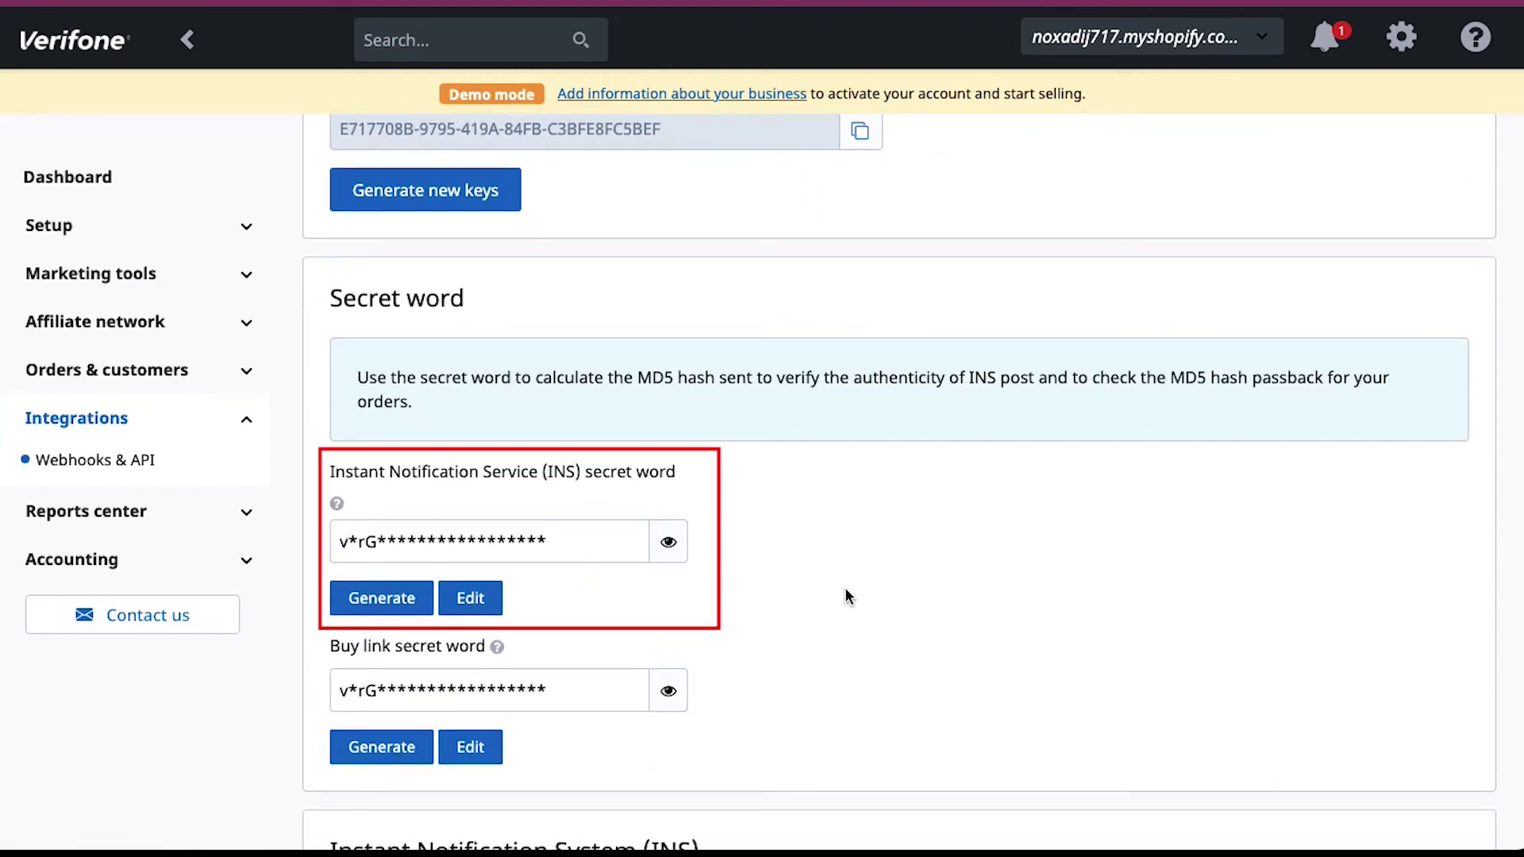
click(474, 600)
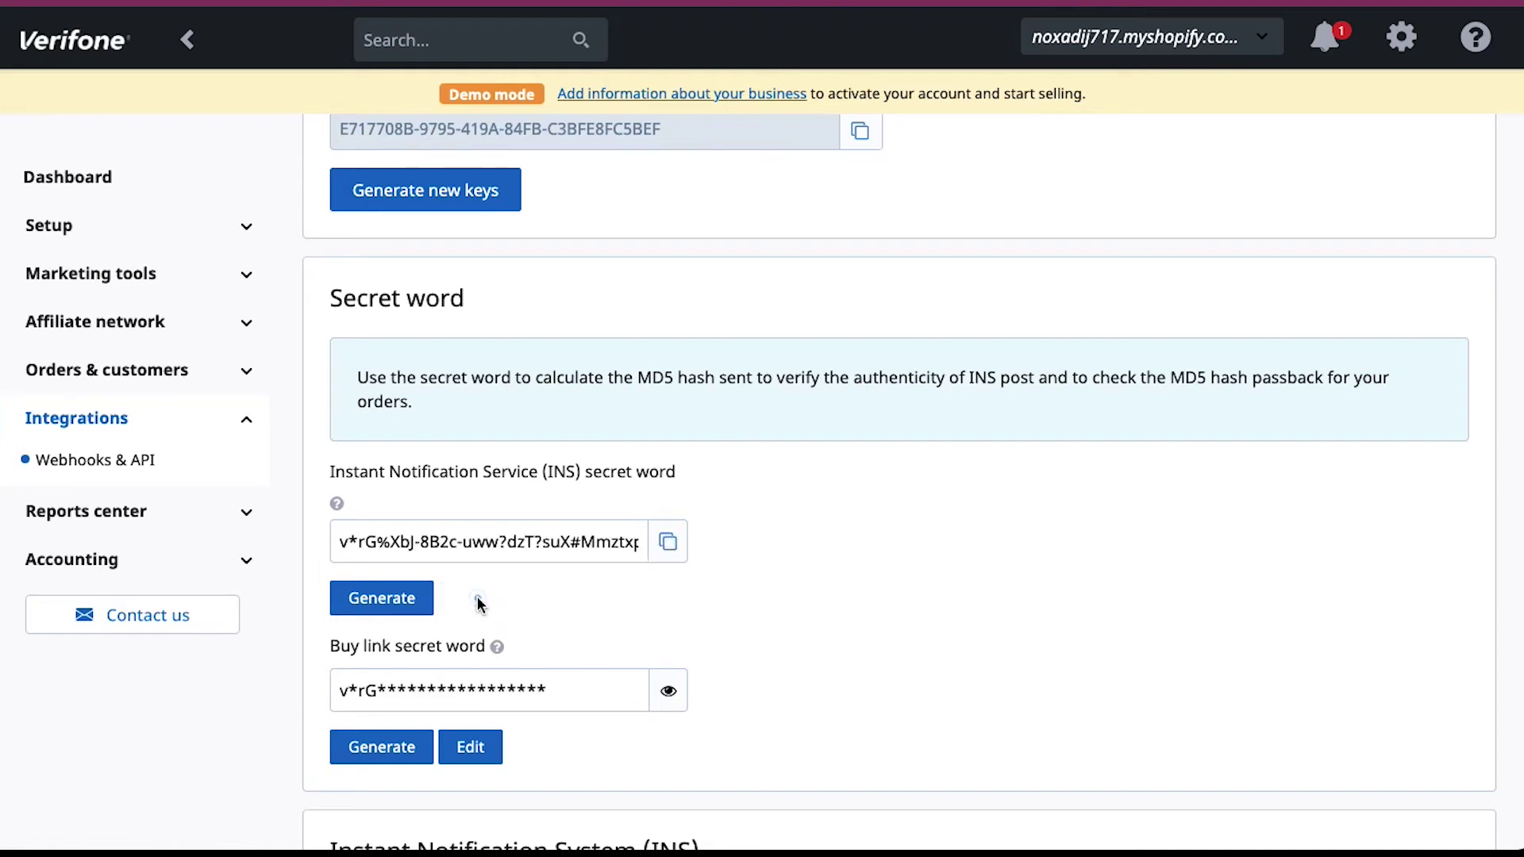
click(669, 545)
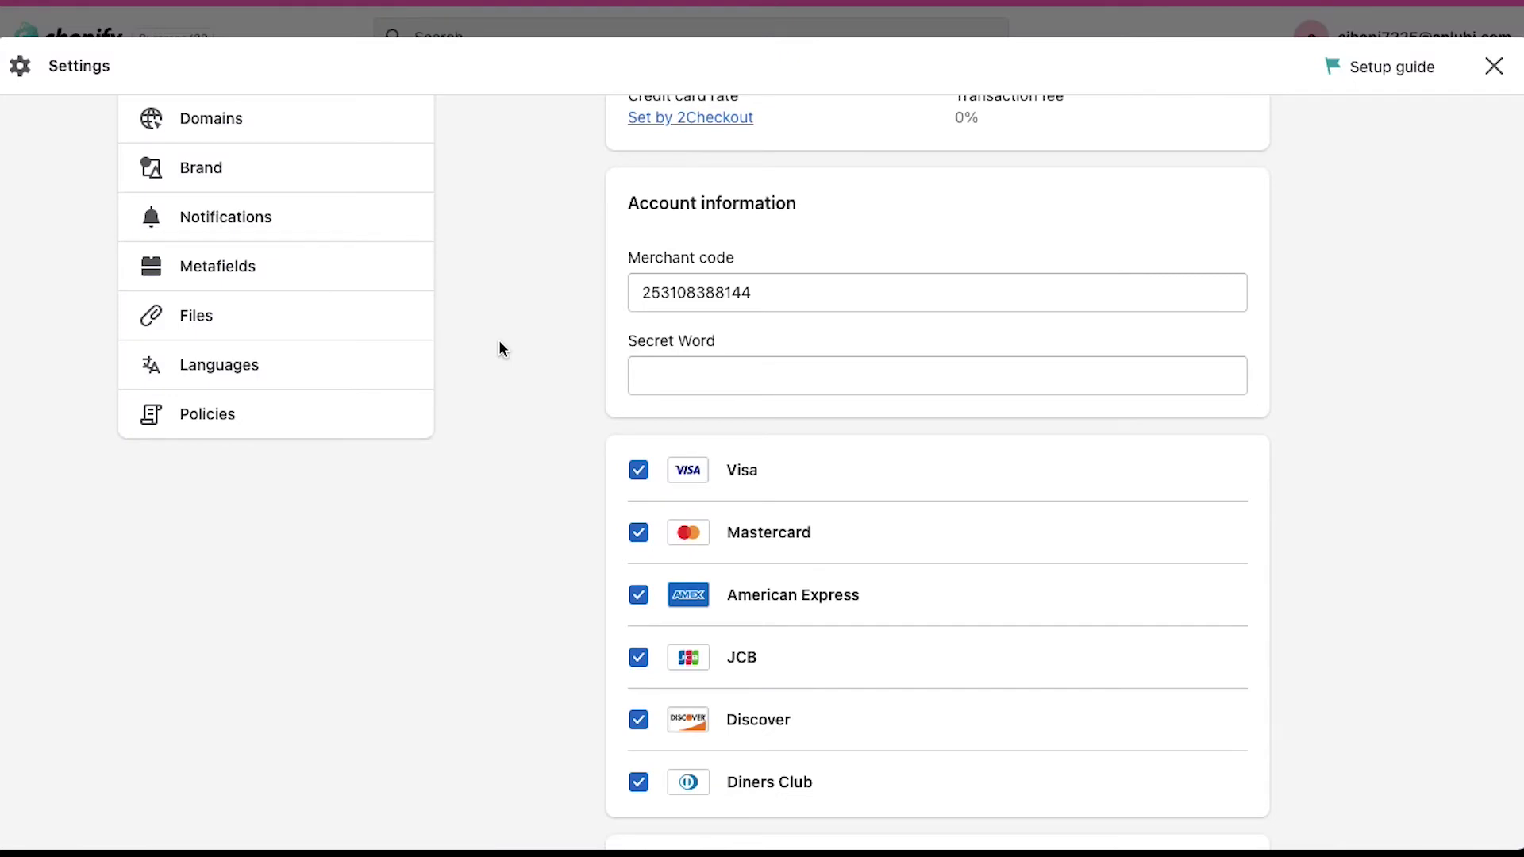
- Paste the copied INS secret word into Shopify's Secret Word field
click(719, 383)
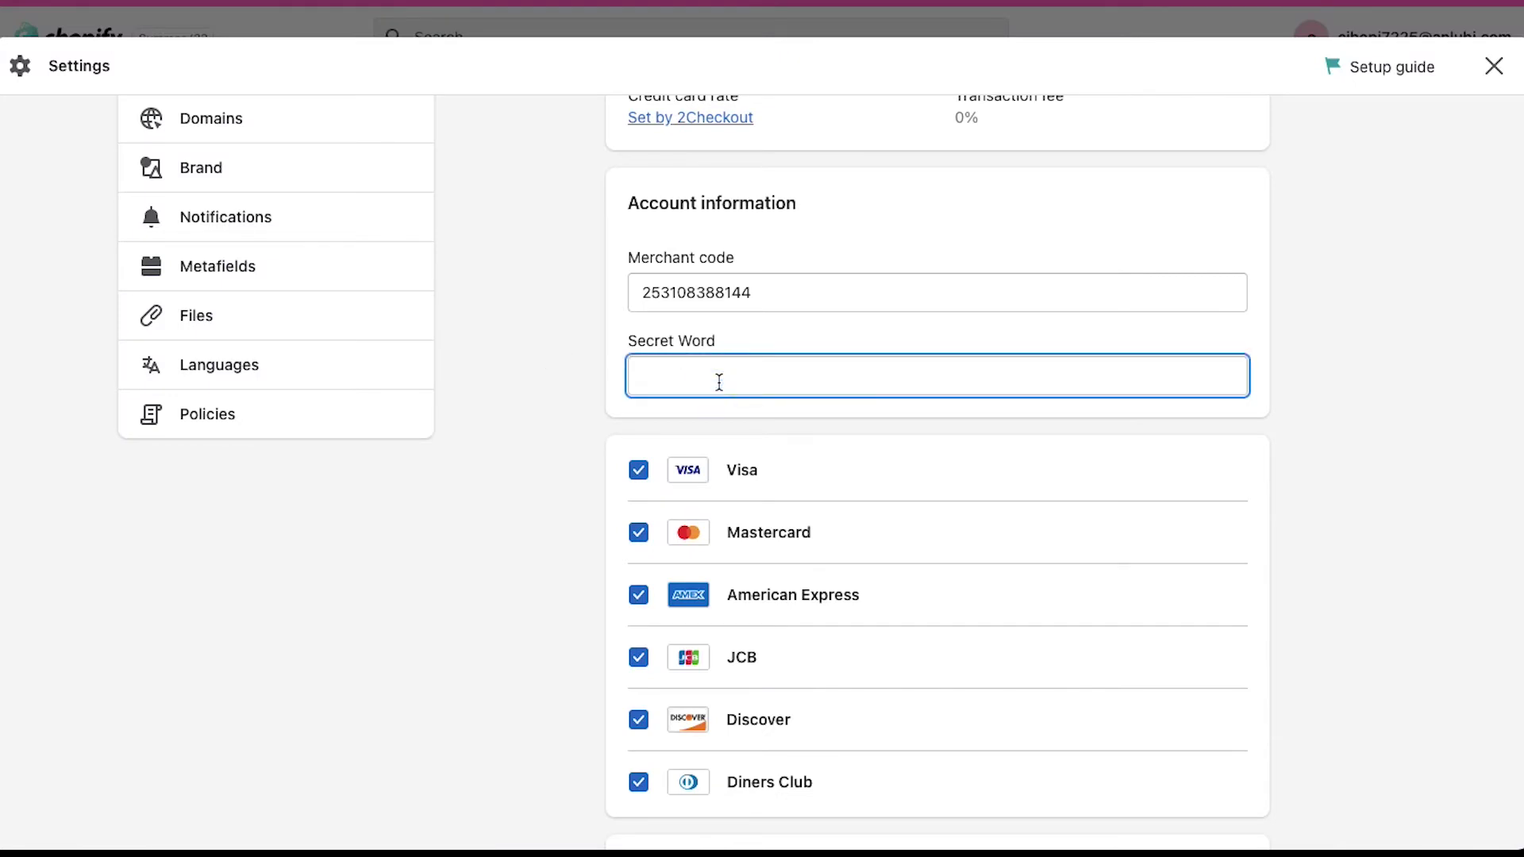
key(ctrl+v)
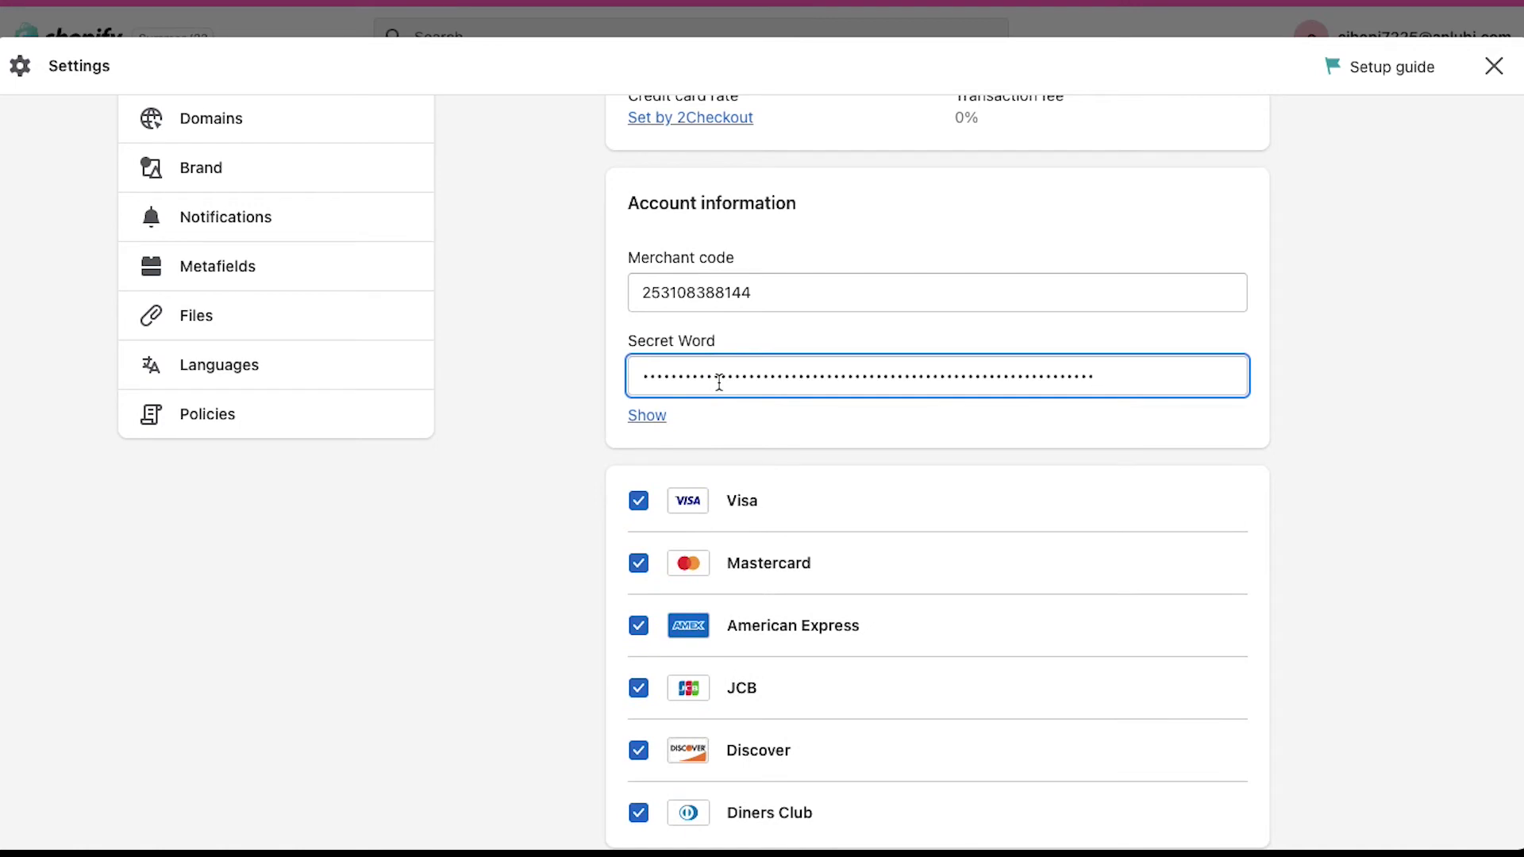
click(1298, 583)
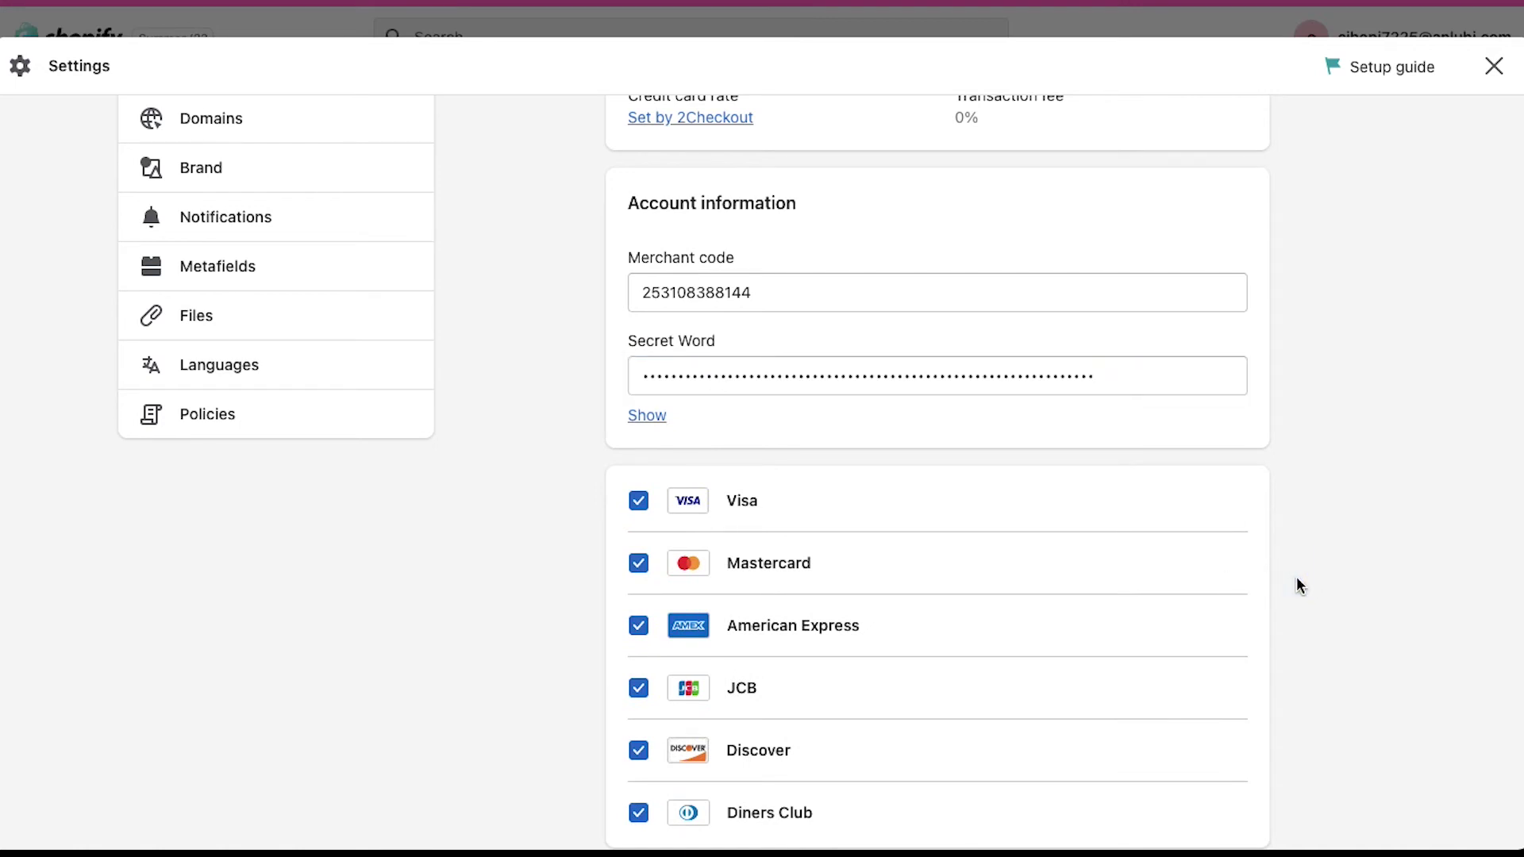
scroll(1297, 580, down, 5)
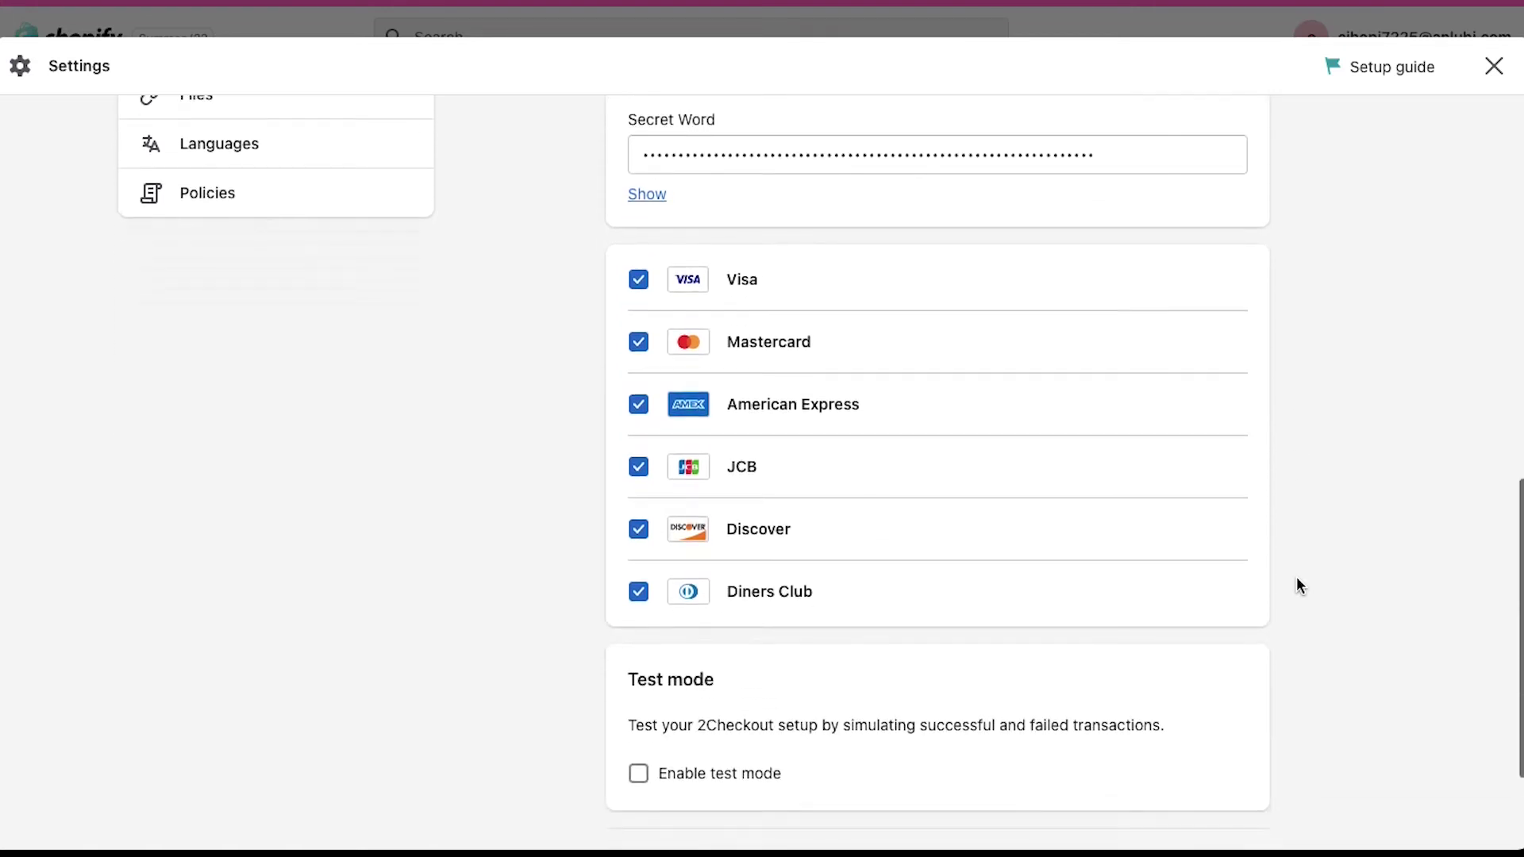
scroll(1297, 586, down, 1)
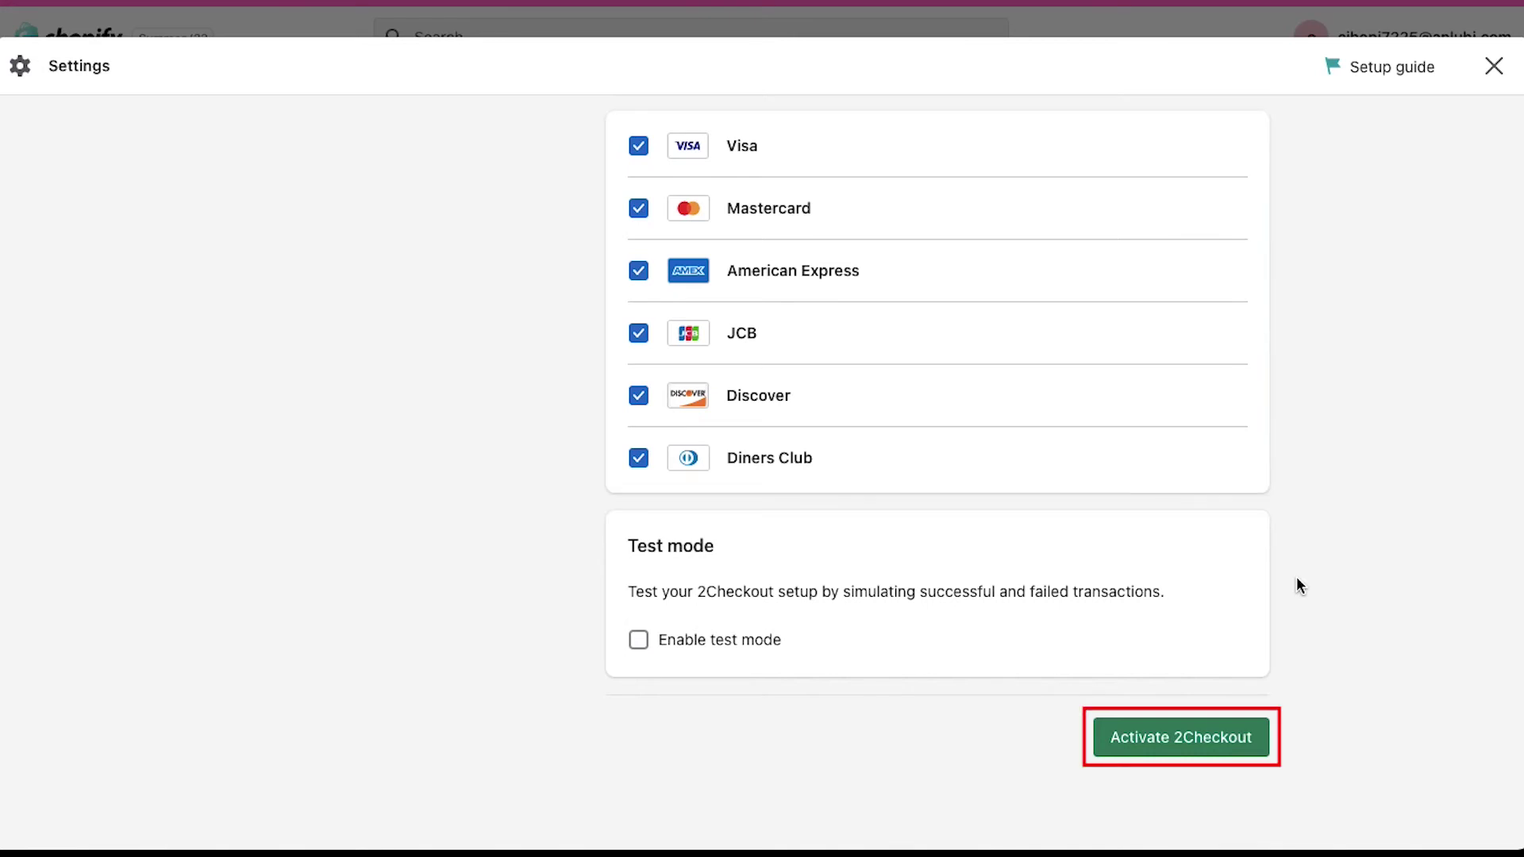
click(1177, 738)
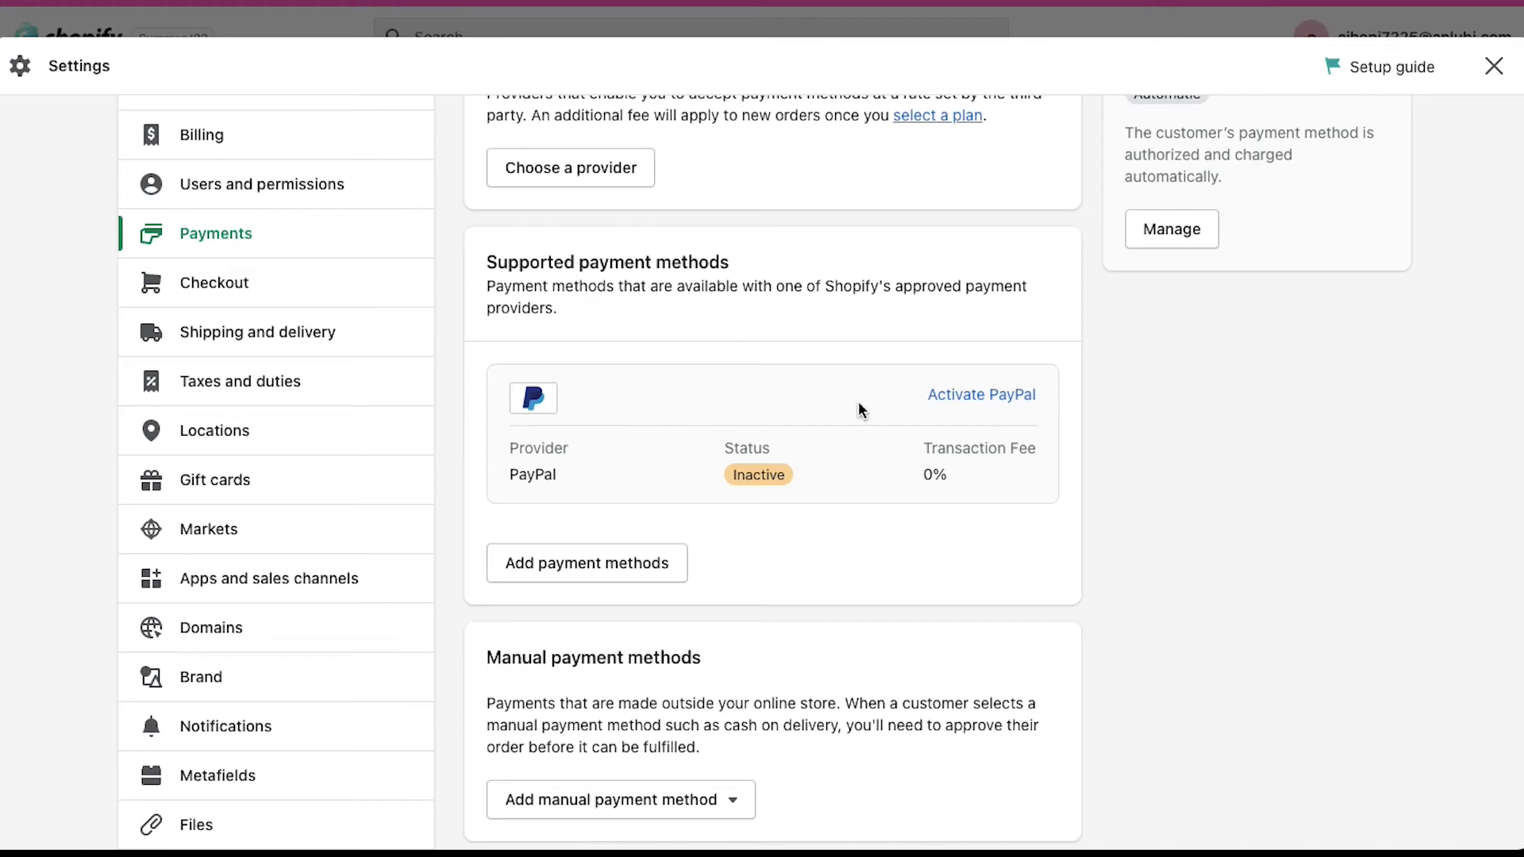
- Activate PayPal on the Payments page to bring up PayPal's 'Connect a PayPal account' page
click(977, 395)
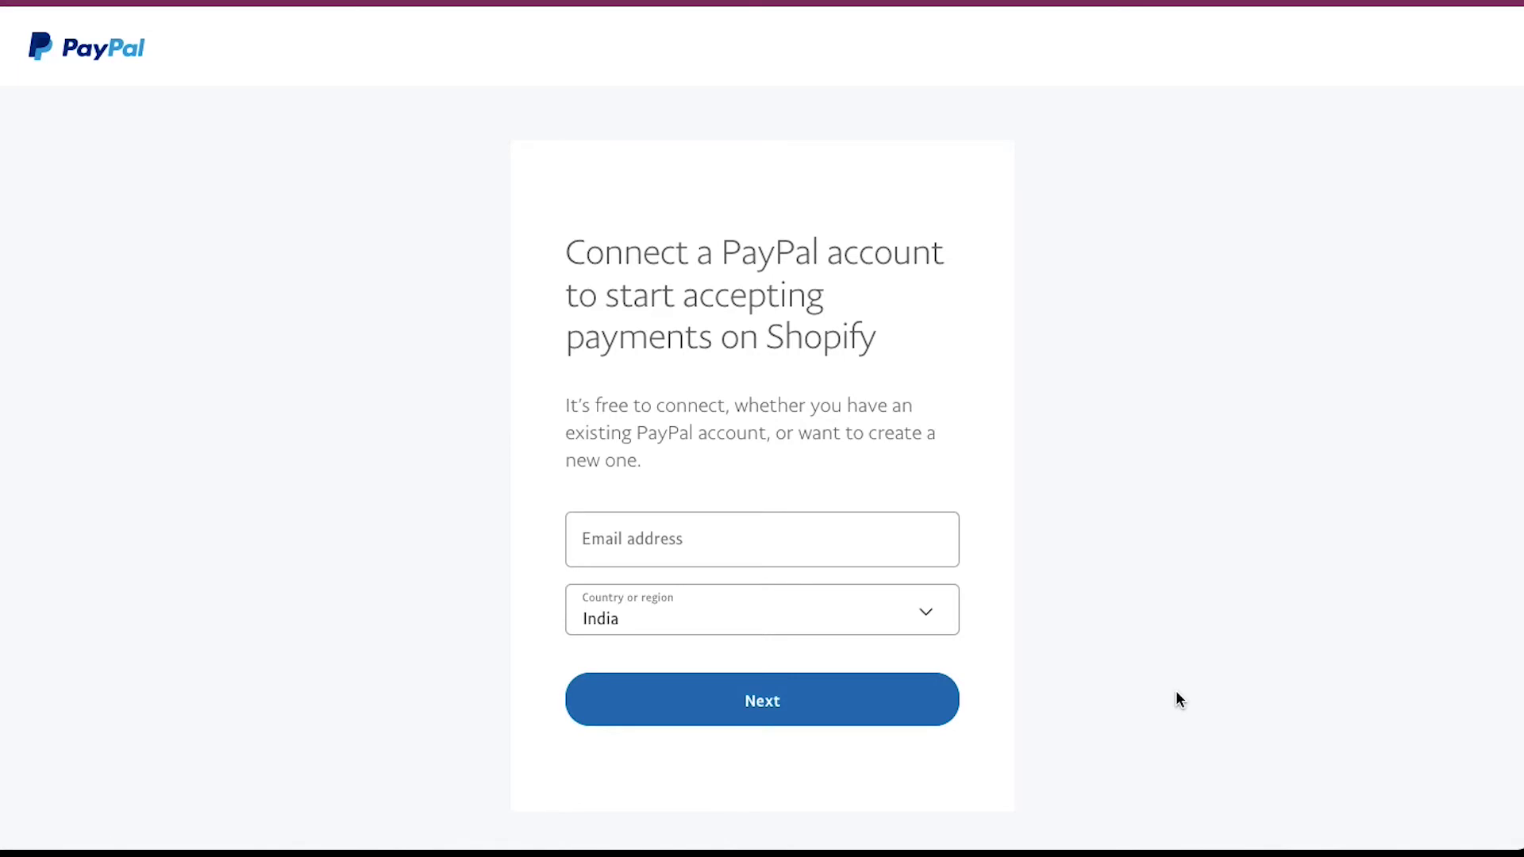
- Paste the store's e-mail into PayPal, continue to the password step, then choose Log in instead
click(747, 540)
key(ctrl+v)
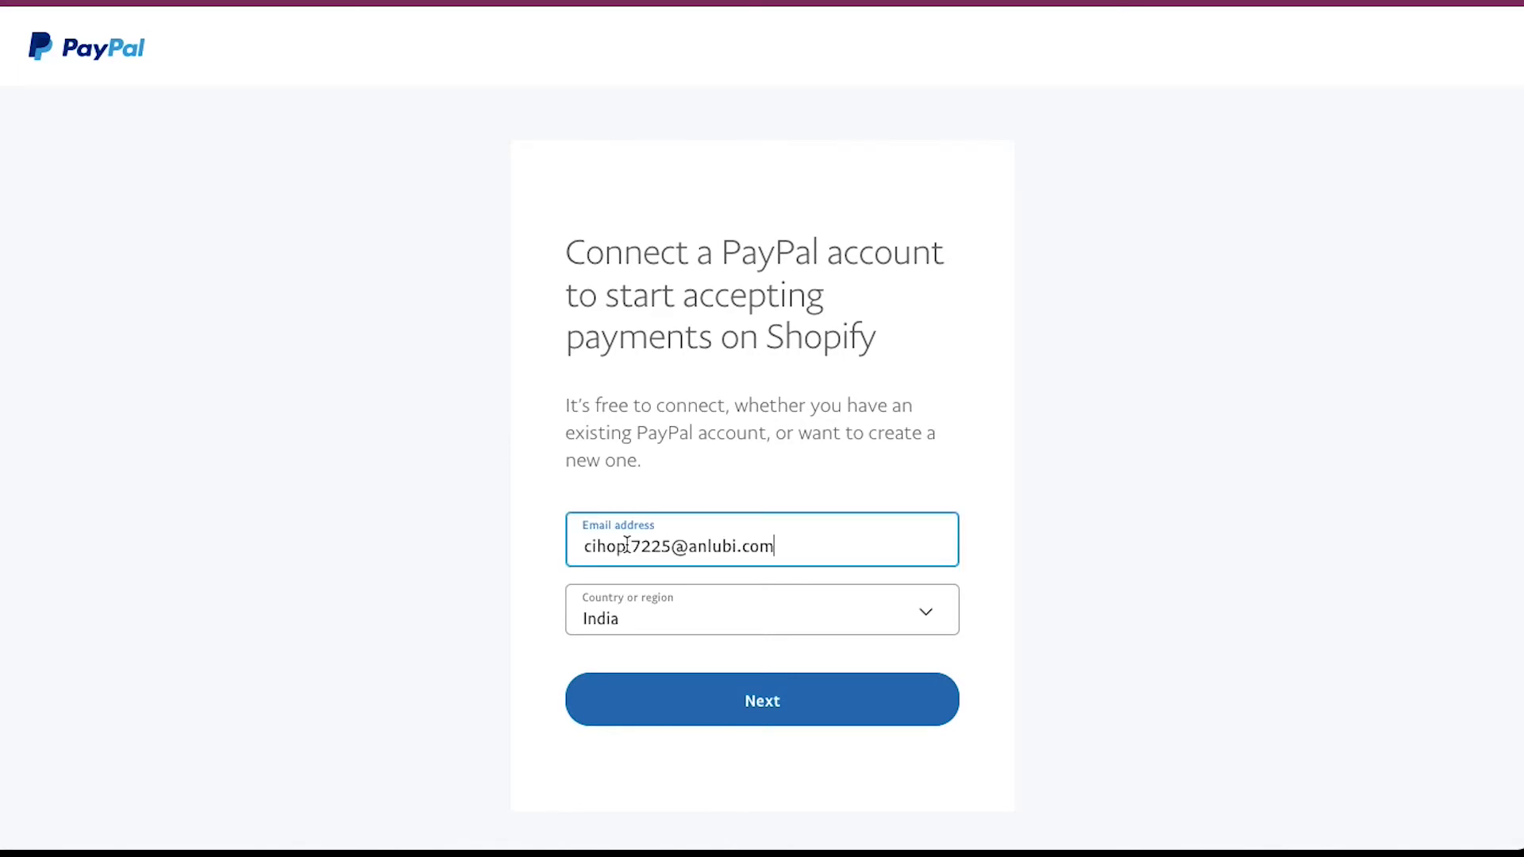
click(1013, 679)
click(776, 706)
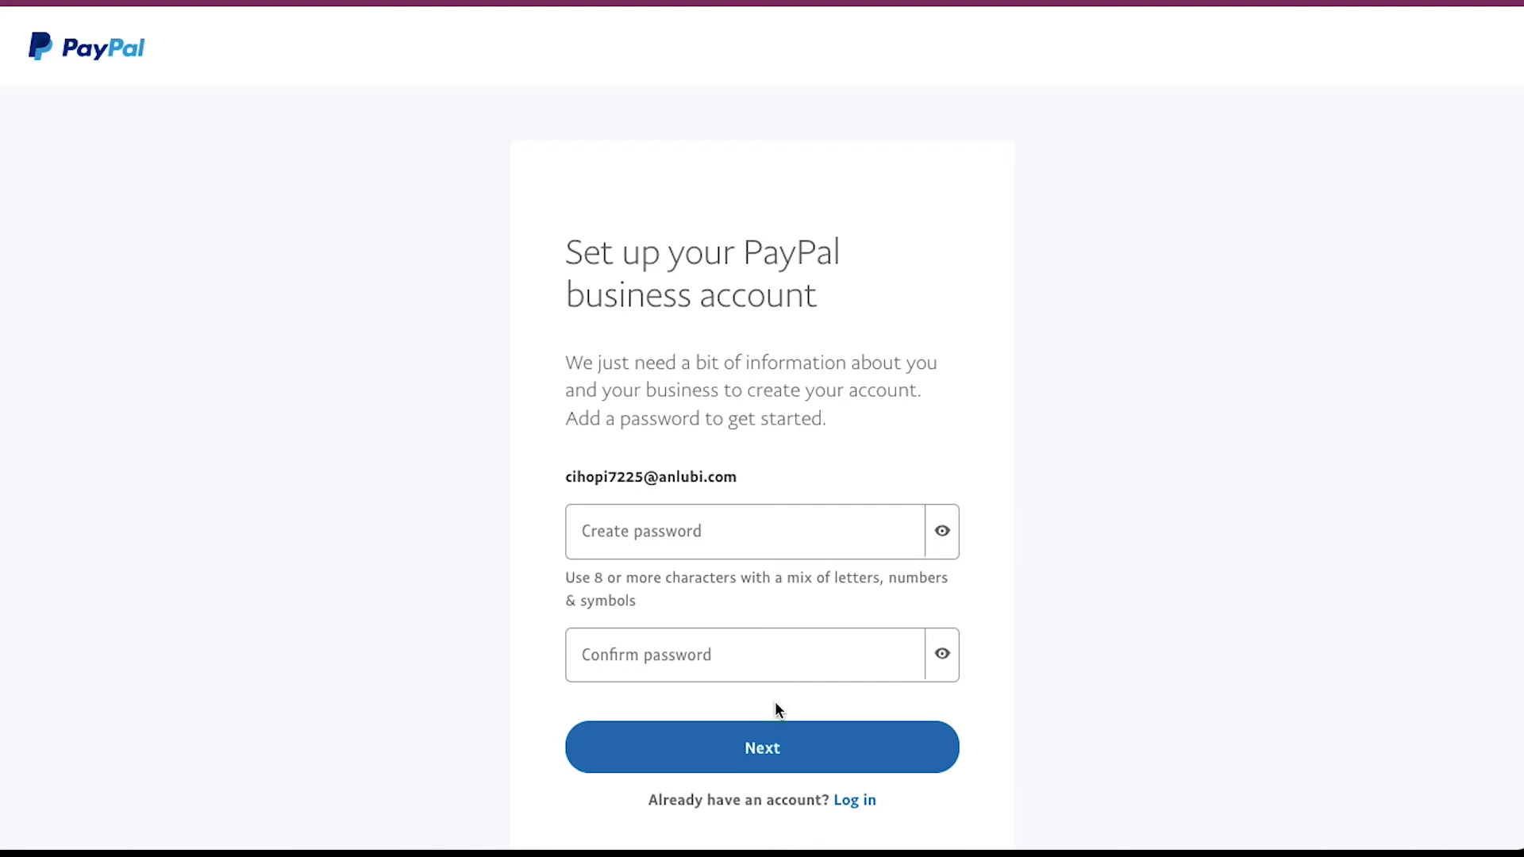
click(855, 802)
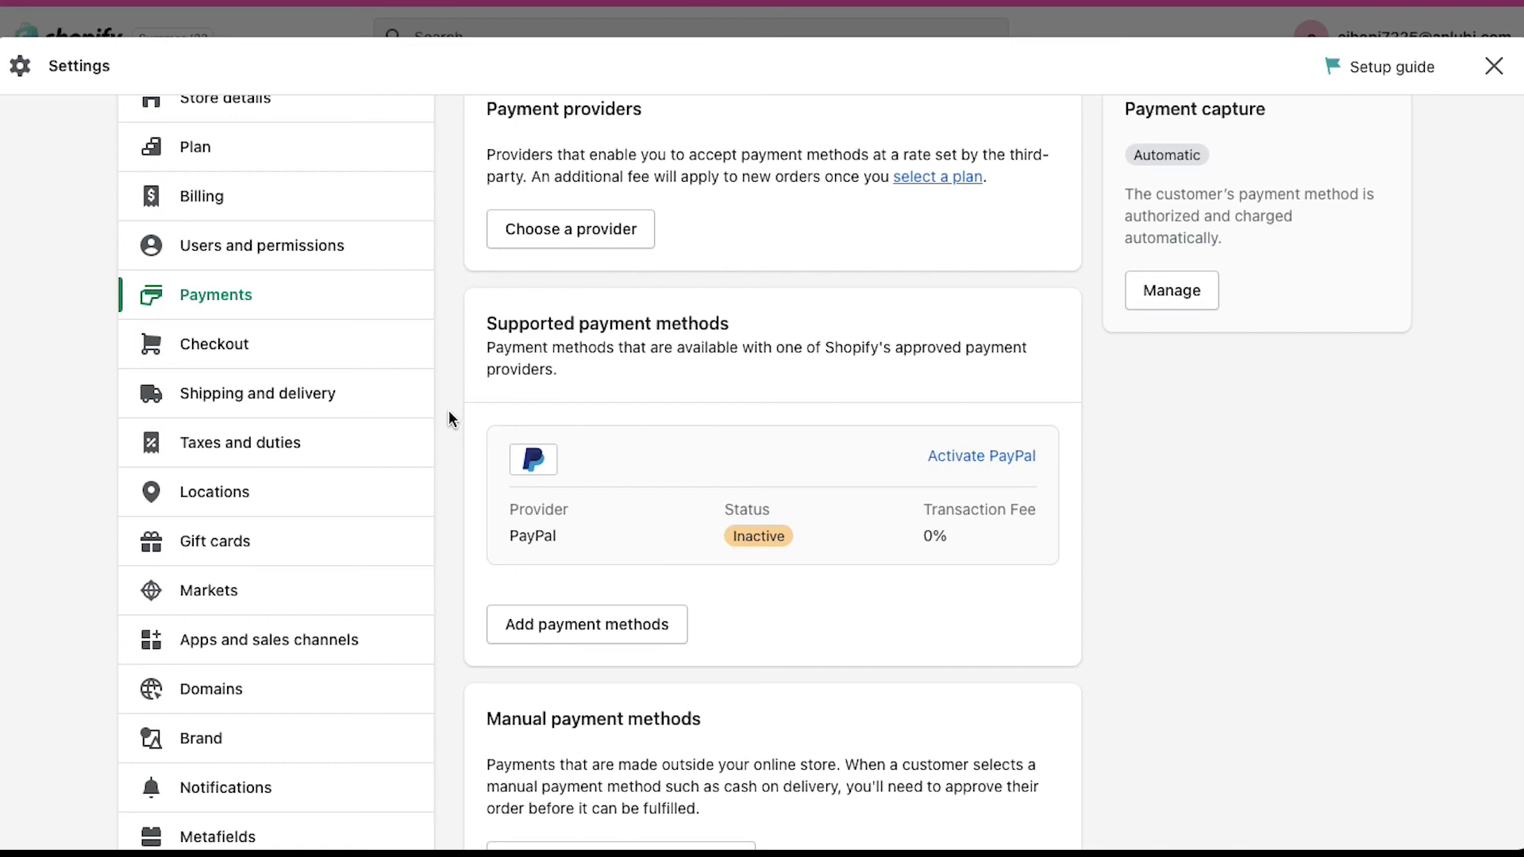
- Filter additional payment providers to those accepting Visa, browse them, and open Skrill
click(561, 620)
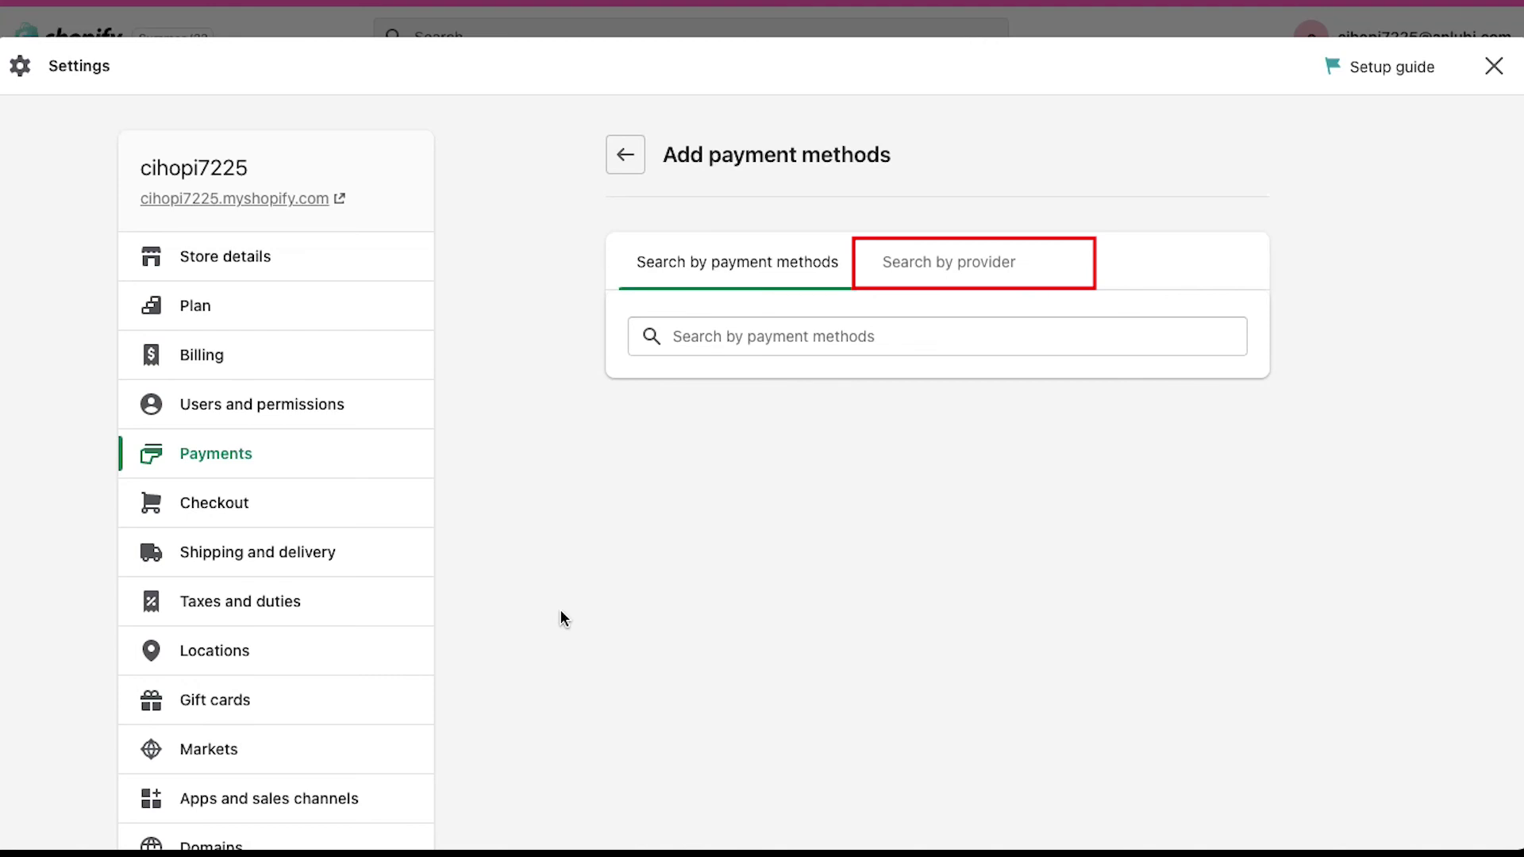
click(699, 328)
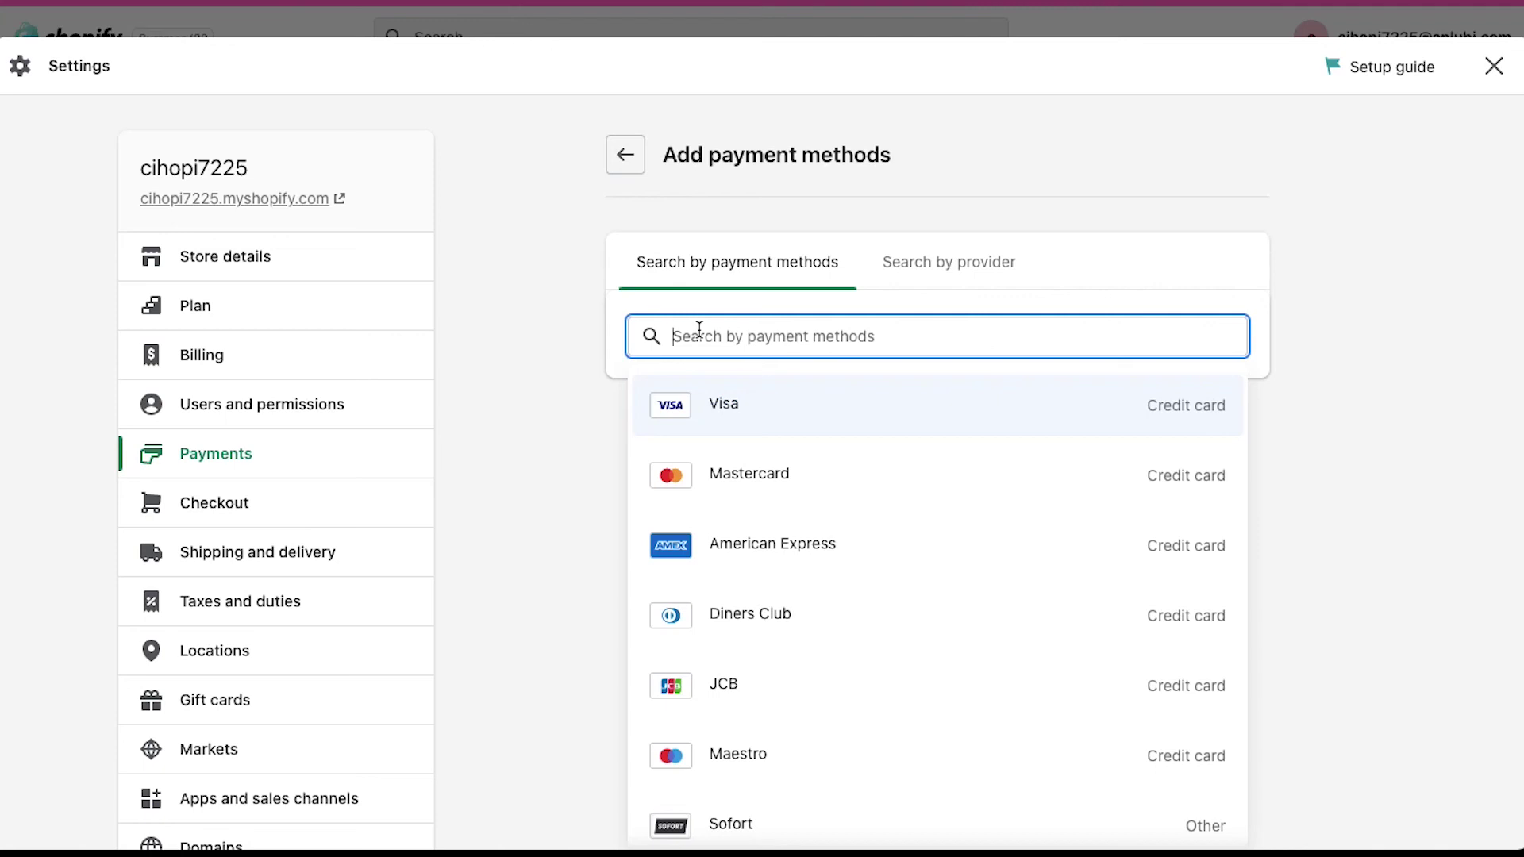
click(726, 418)
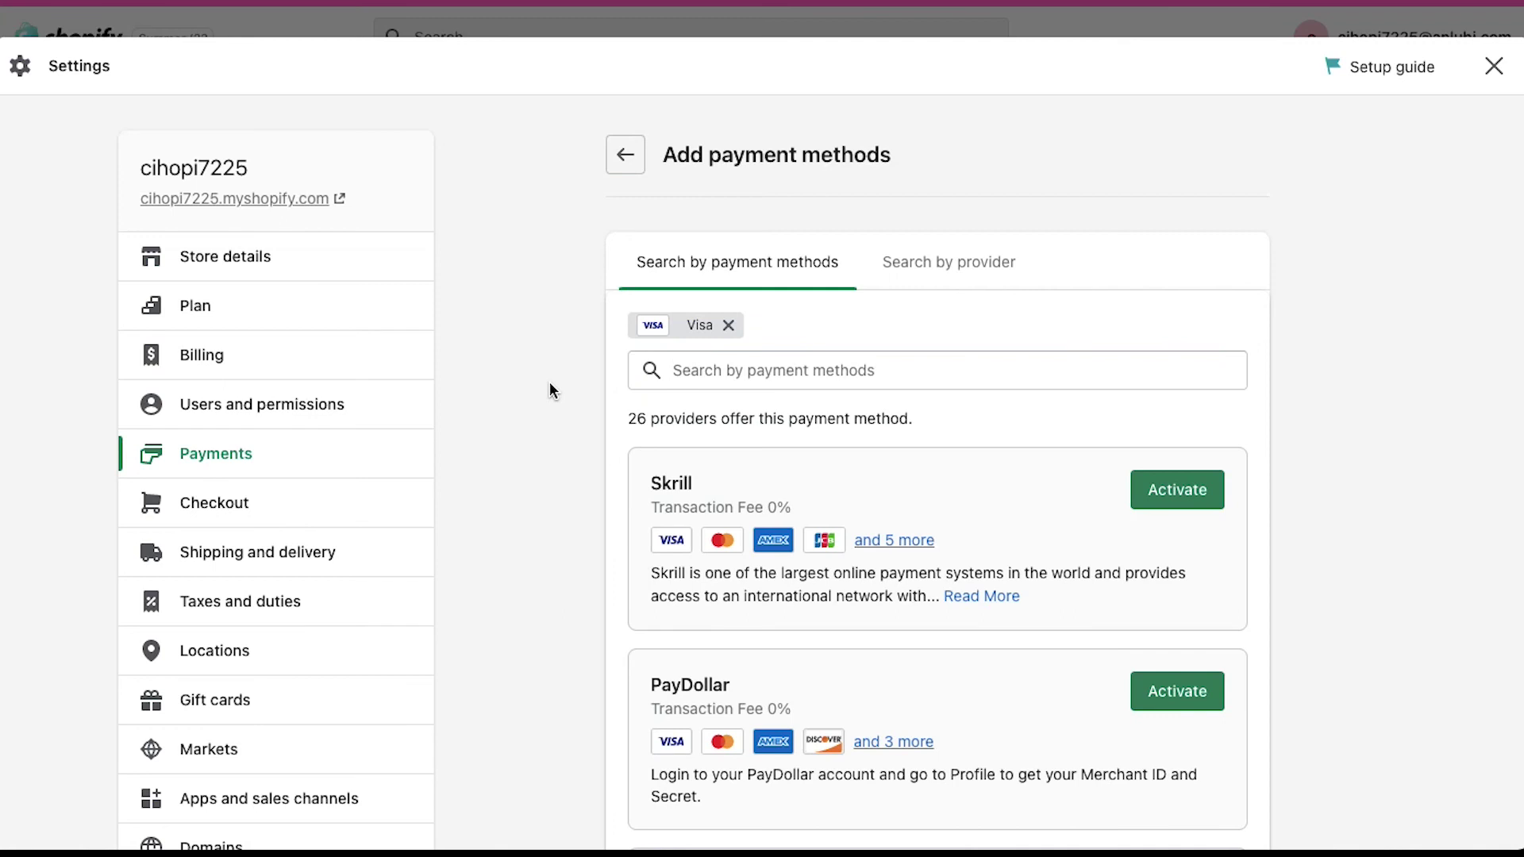
scroll(551, 389, down, 8)
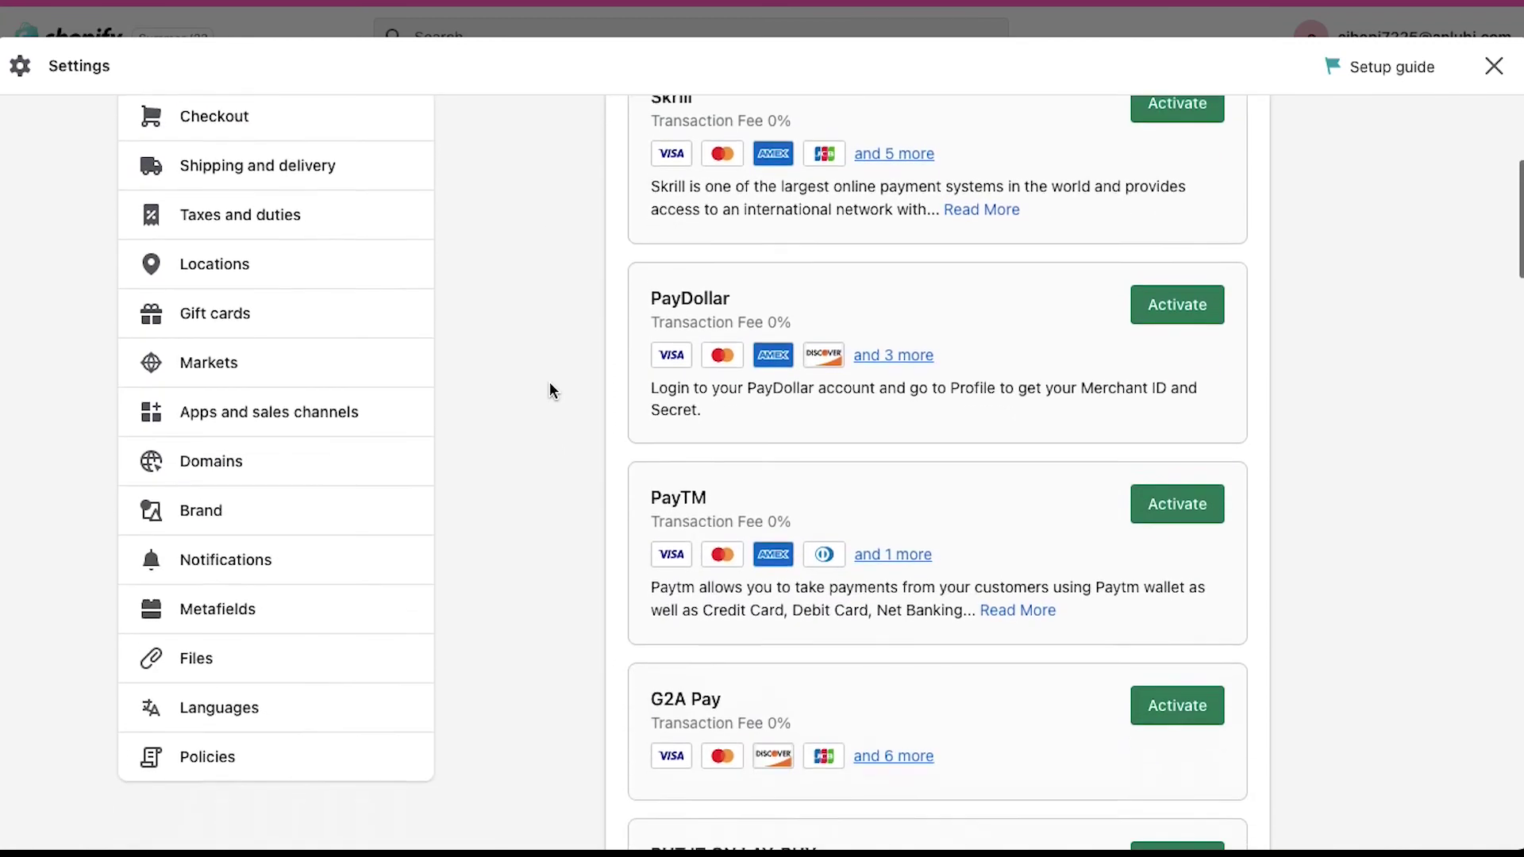
scroll(549, 389, up, 8)
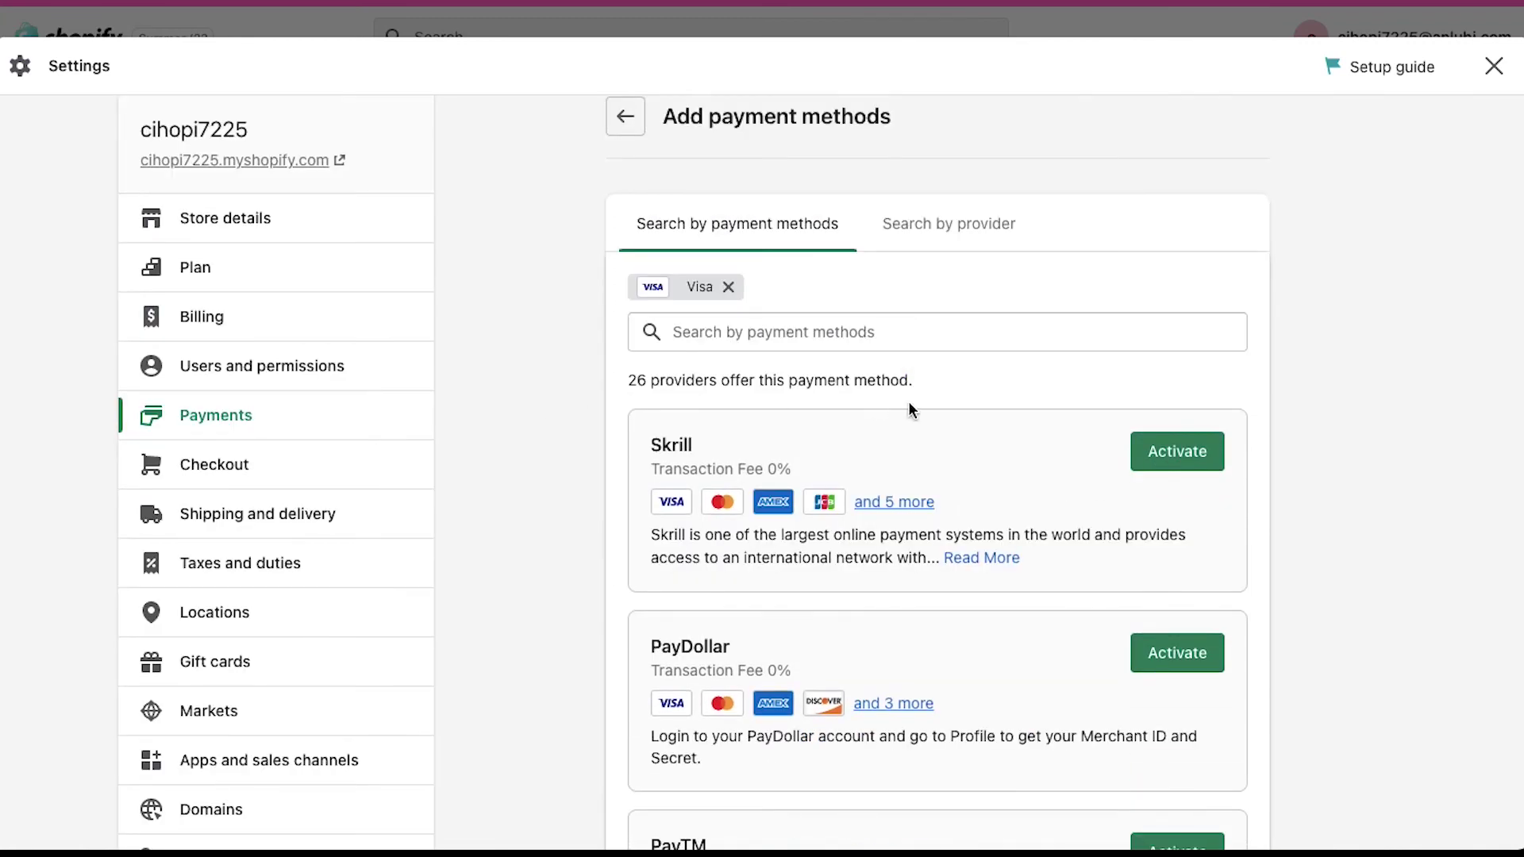
click(1171, 460)
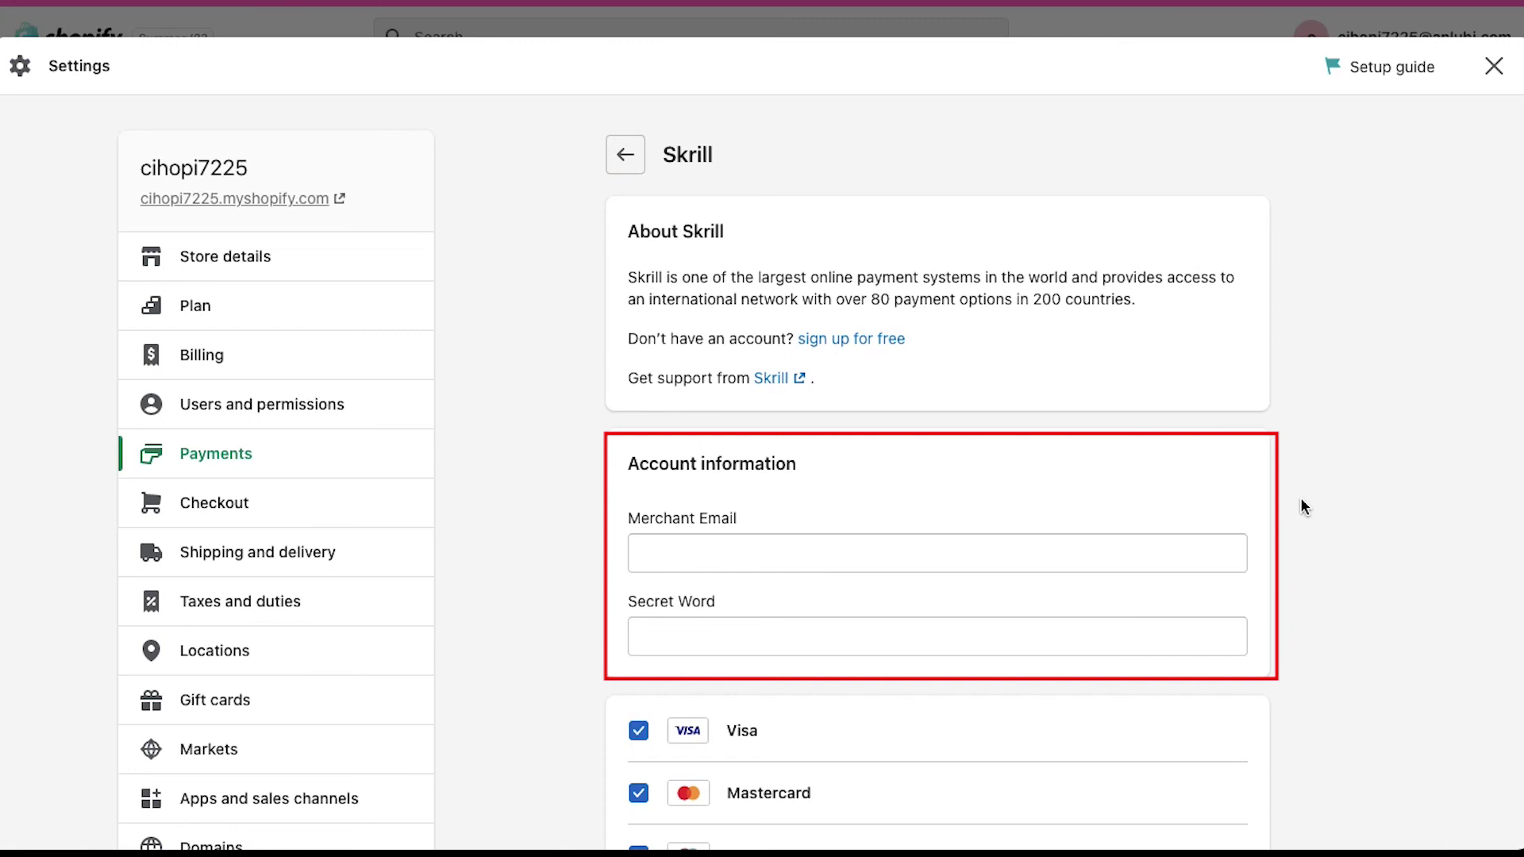
- Review Skrill's Merchant Email, Secret Word and accepted card settings, then go back to Payments
scroll(1300, 497, down, 5)
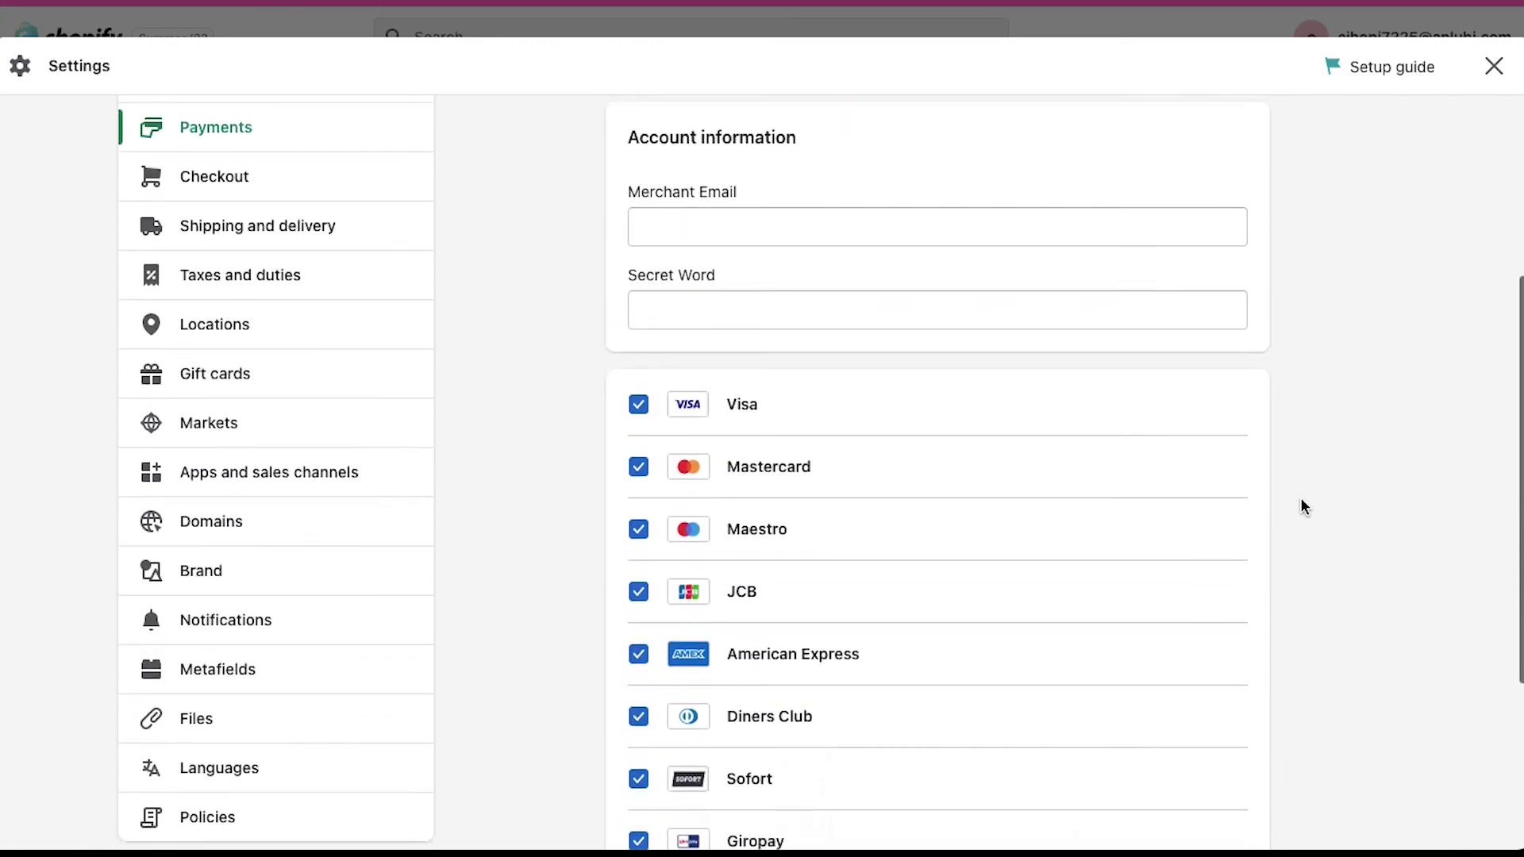
scroll(1301, 498, down, 3)
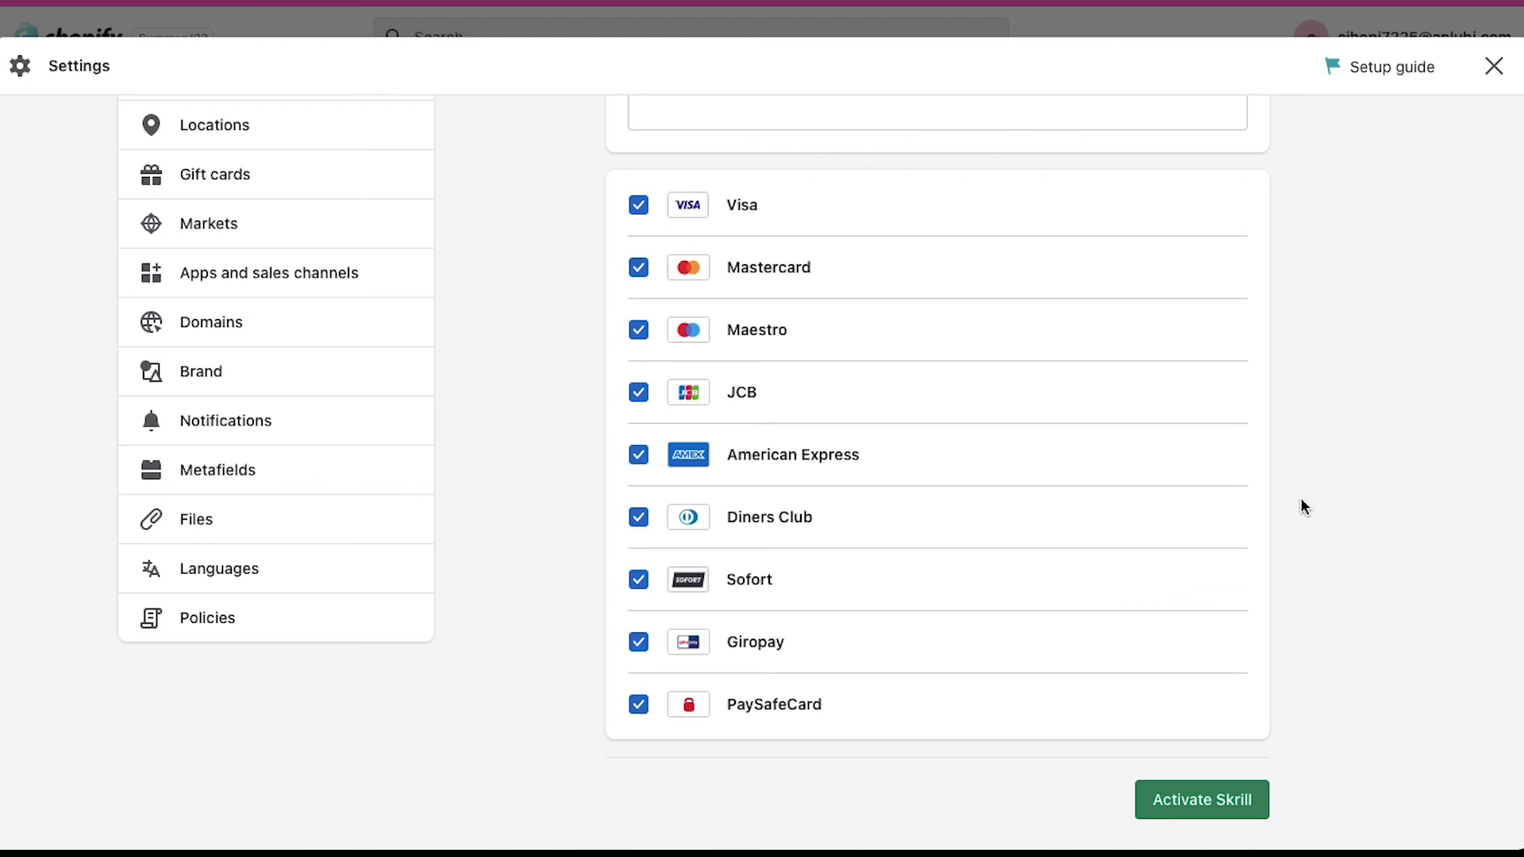
scroll(1301, 499, up, 8)
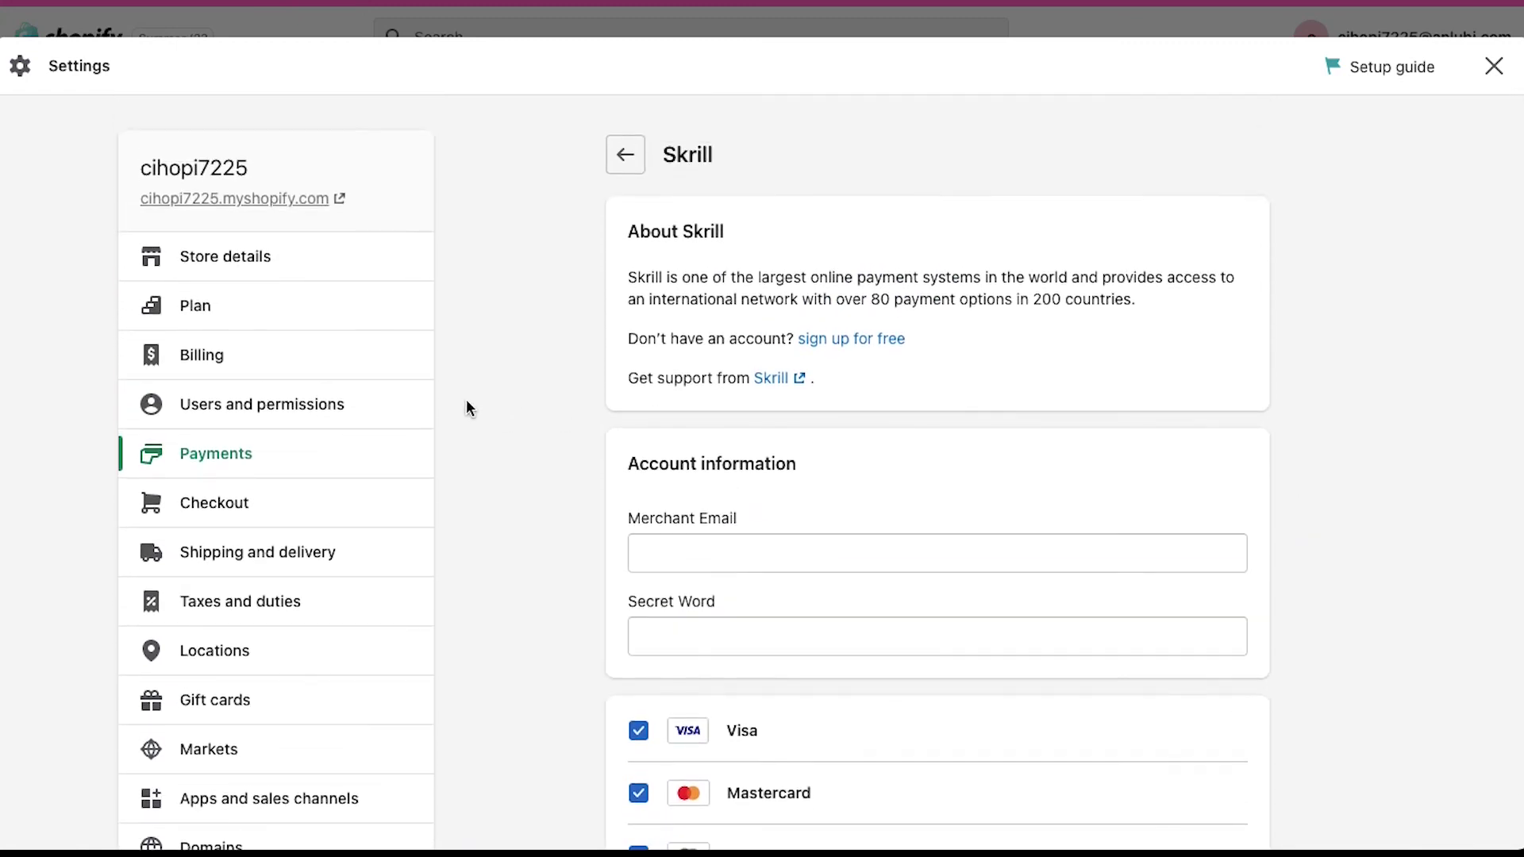
click(207, 458)
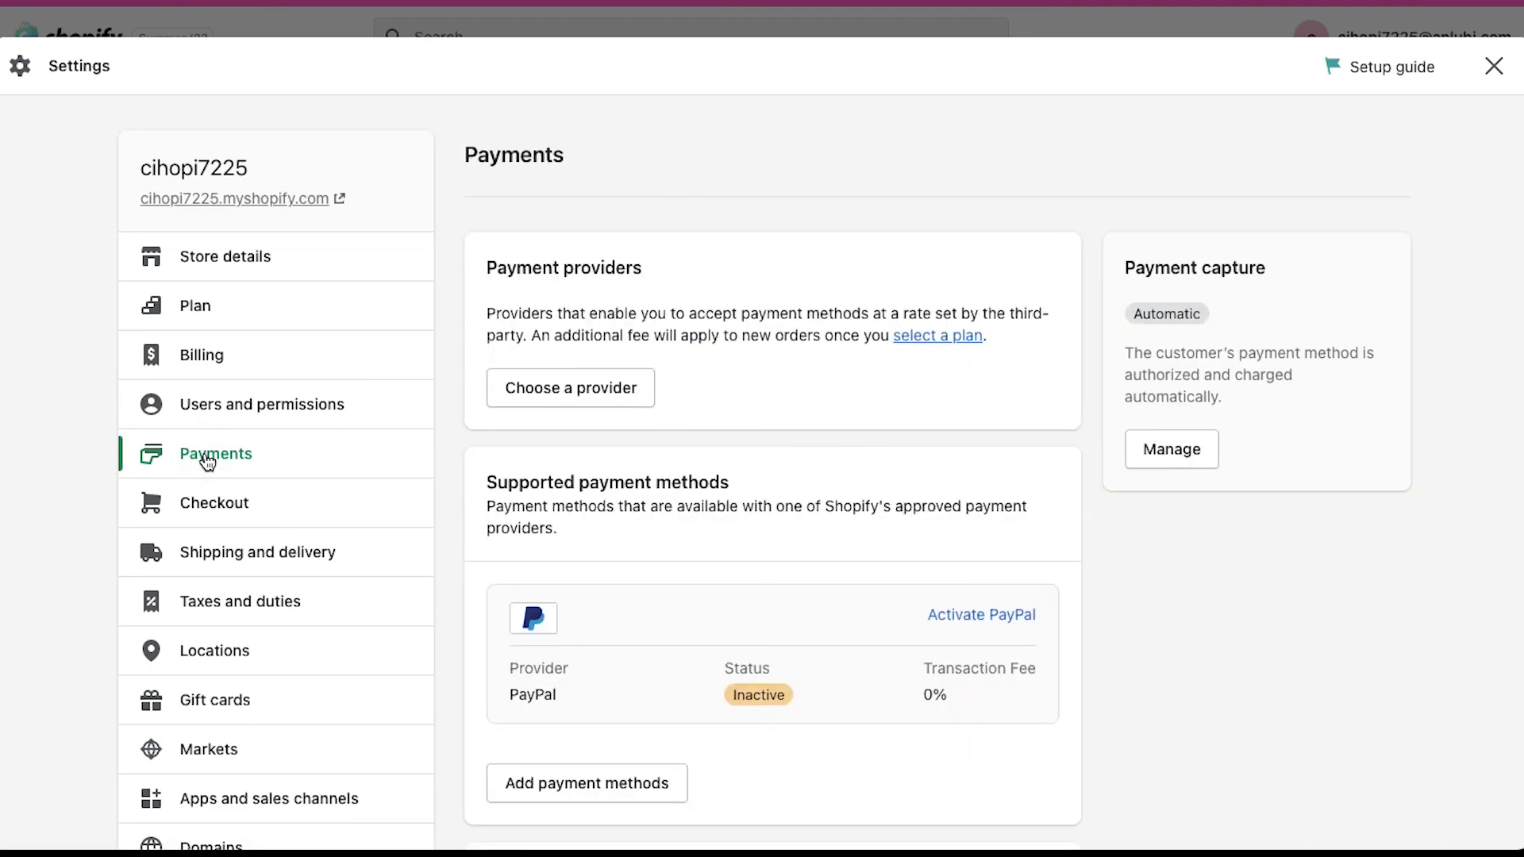
- Reopen Payments from the settings sidebar, showing PayPal inactive at 0% fee with Automatic capture
click(445, 483)
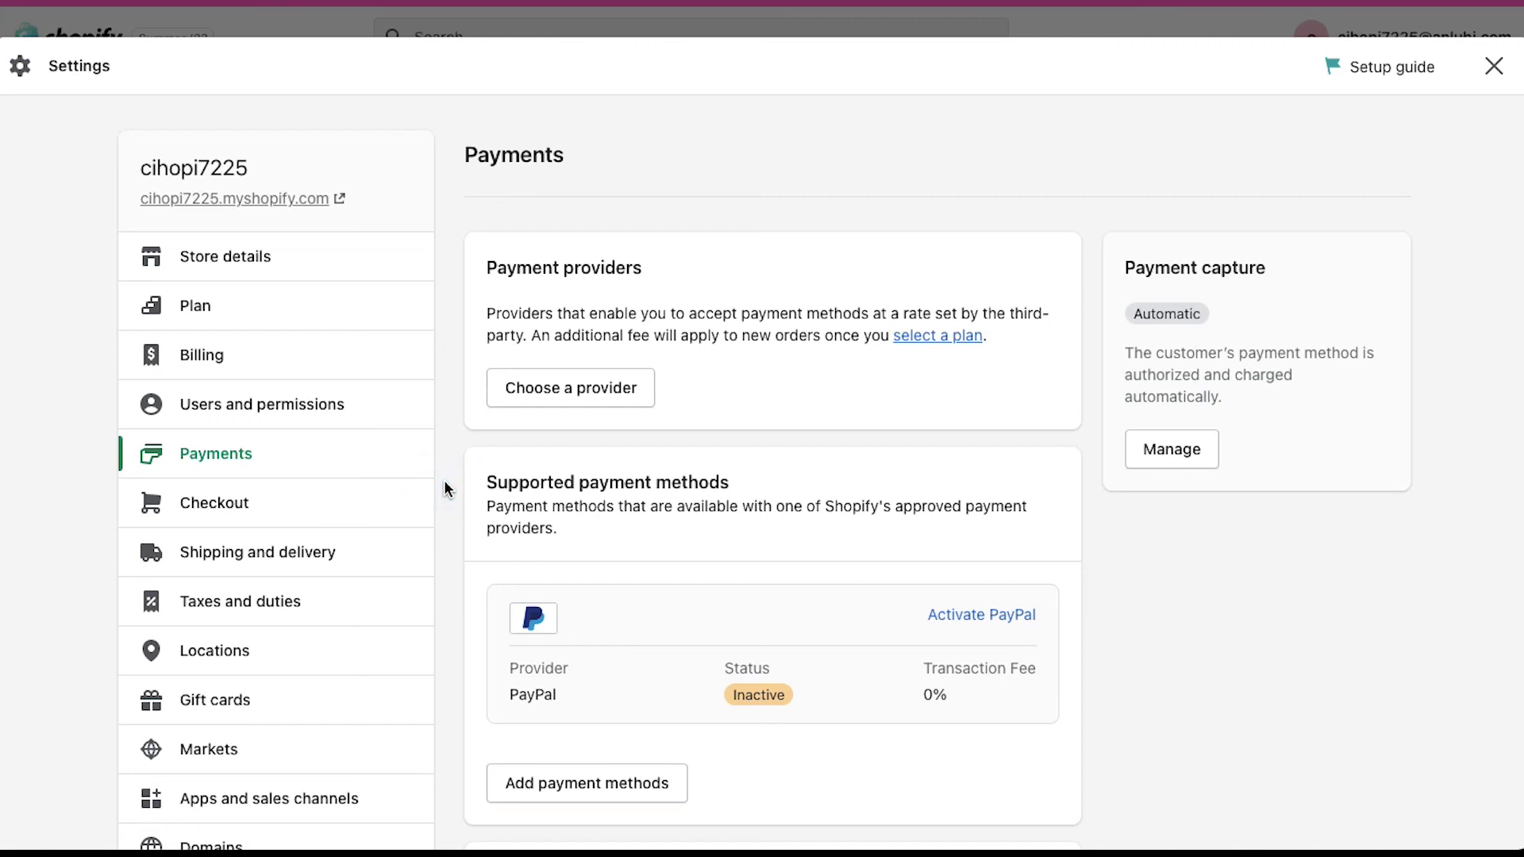